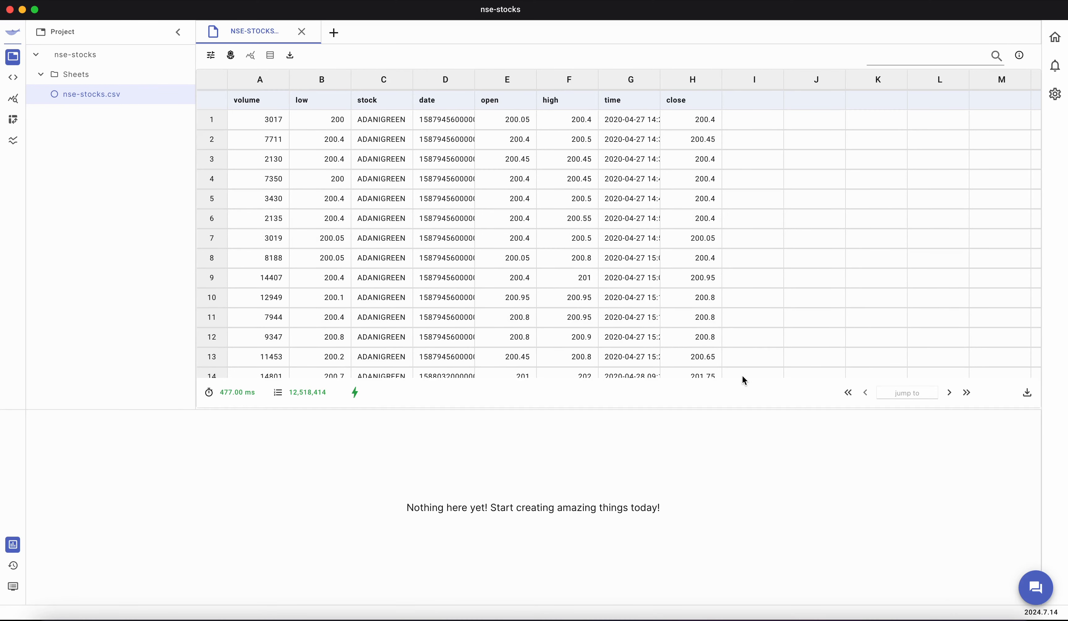
Step: Ask the data chat to "get list of unique stocks" from the nse-stocks sheet
click(1040, 598)
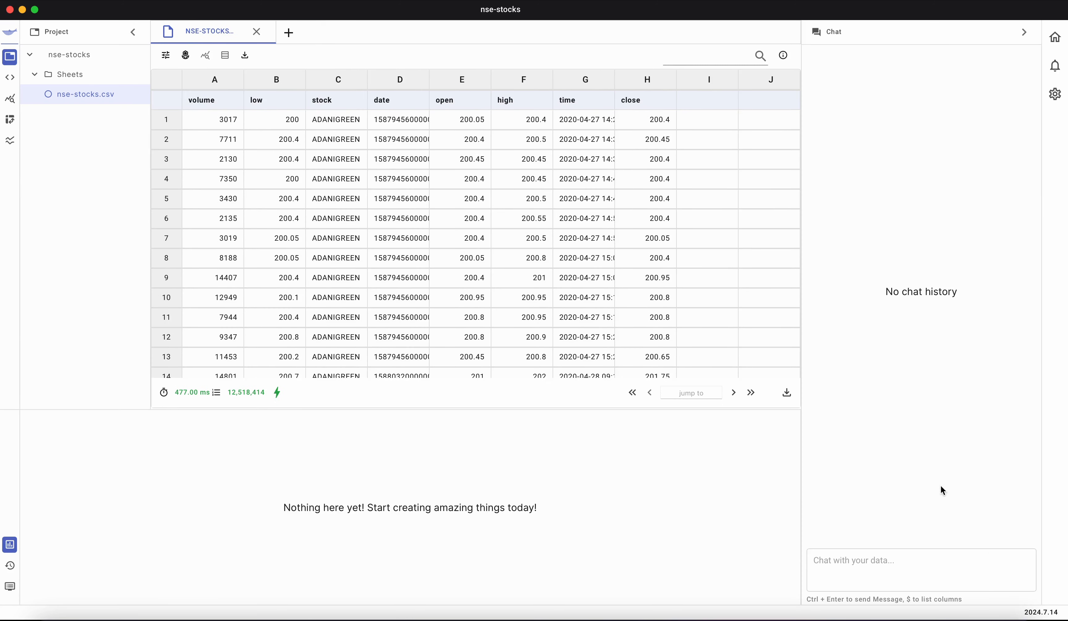
click(845, 562)
key(super+shift+c)
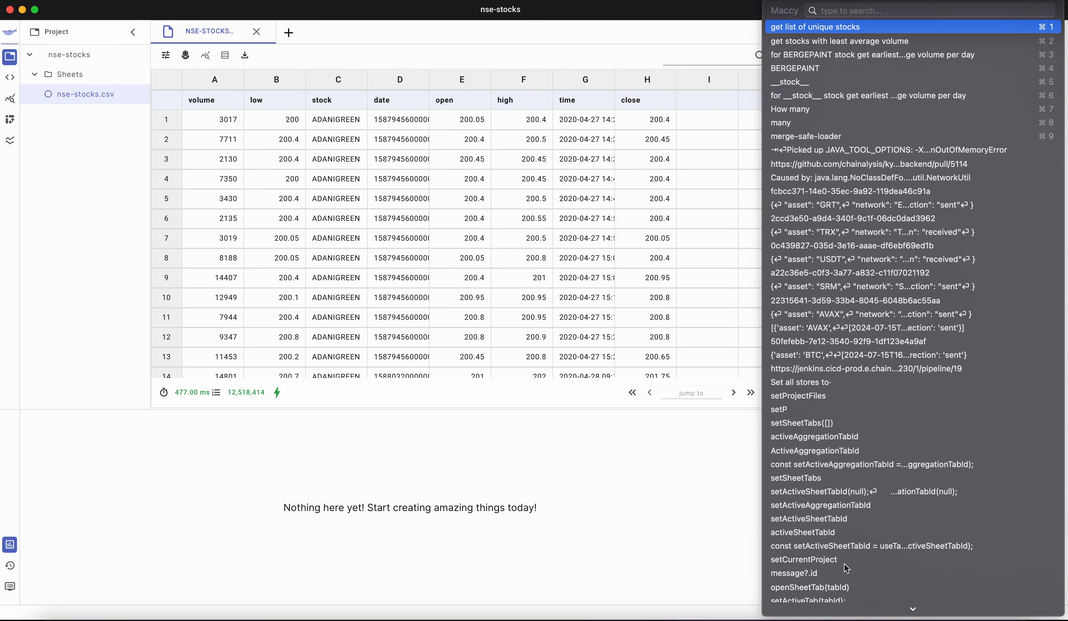
key(Down)
key(Up)
key(Return)
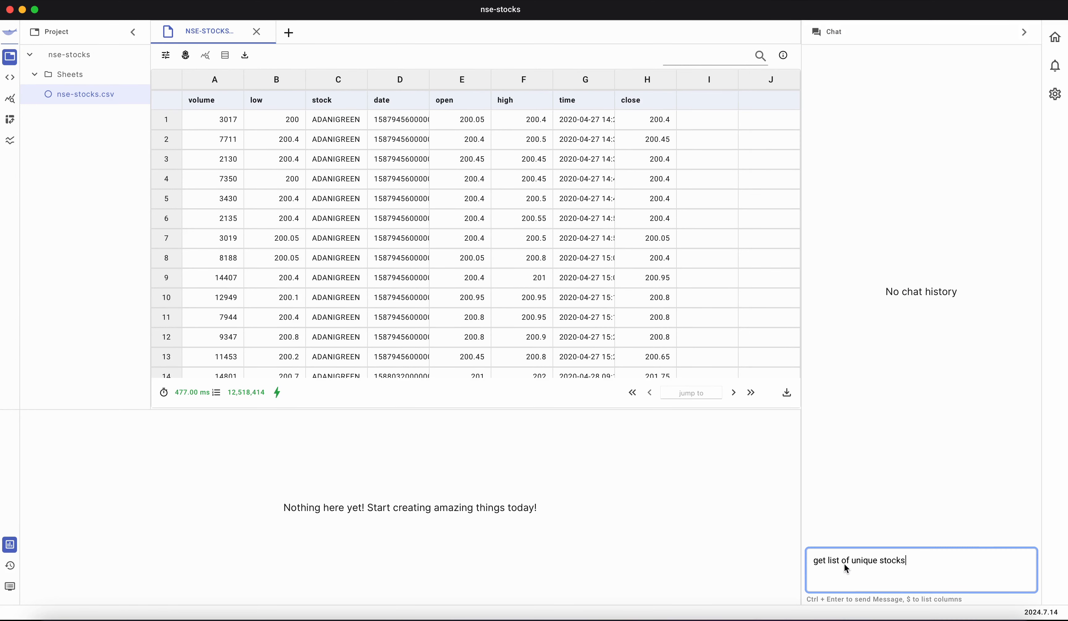
key(ctrl+Return)
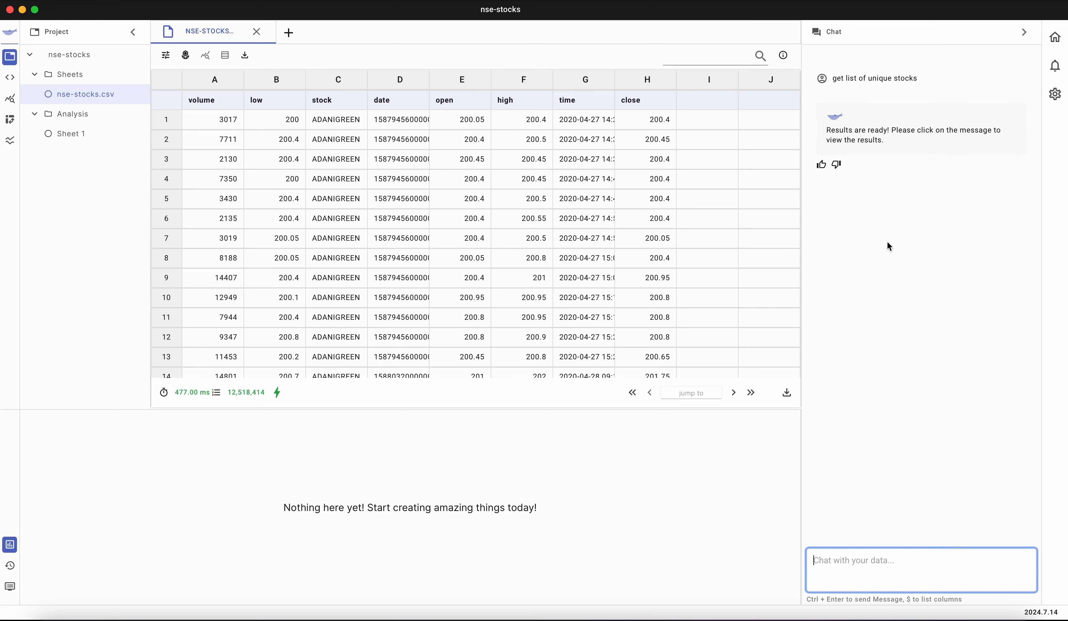
Step: Open the chat result for the unique stocks query and look through the stock list
click(871, 137)
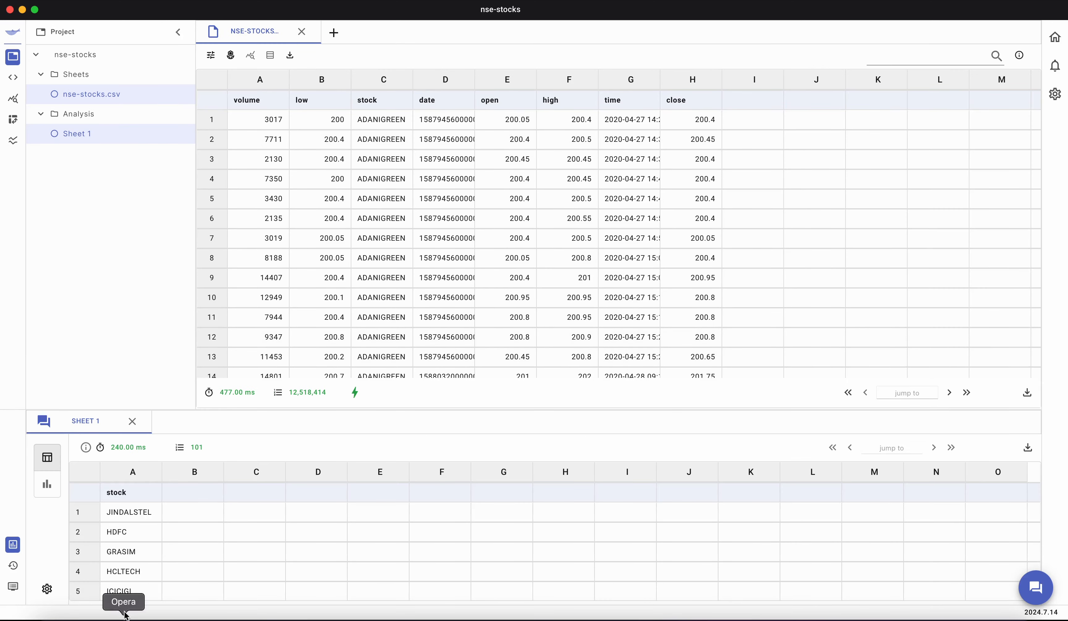
scroll(154, 569, down, 3)
scroll(154, 572, down, 10)
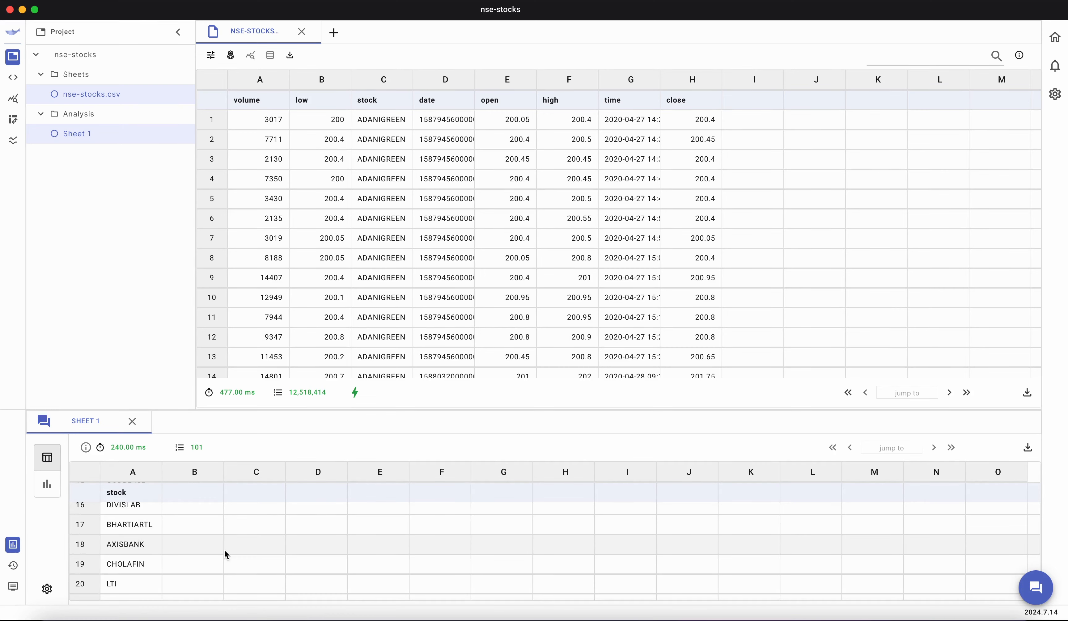
scroll(226, 555, down, 15)
scroll(226, 555, up, 15)
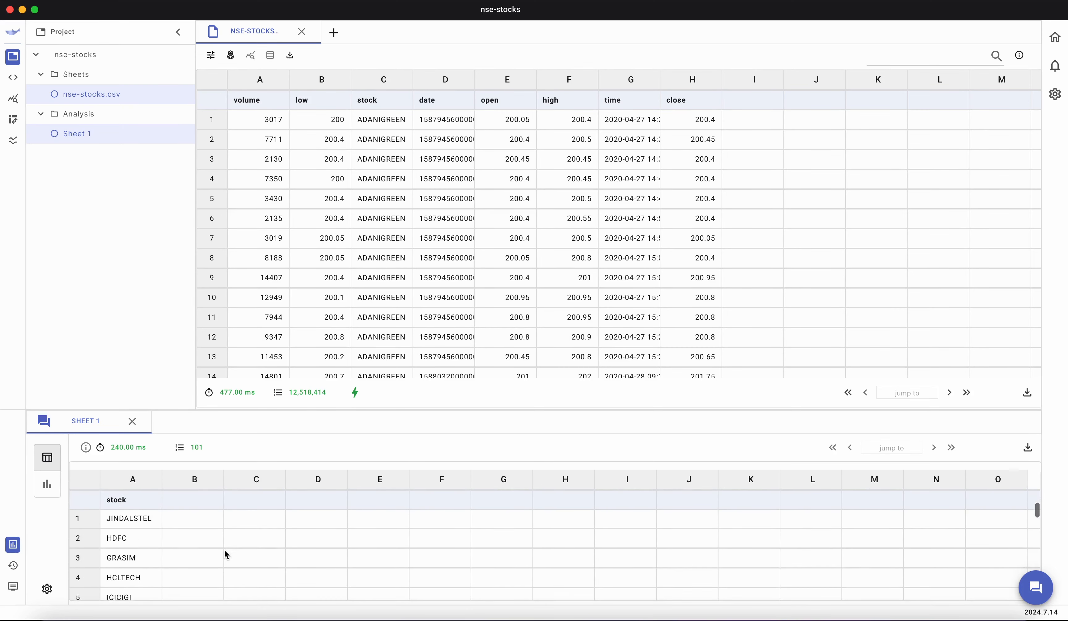
scroll(337, 213, down, 3)
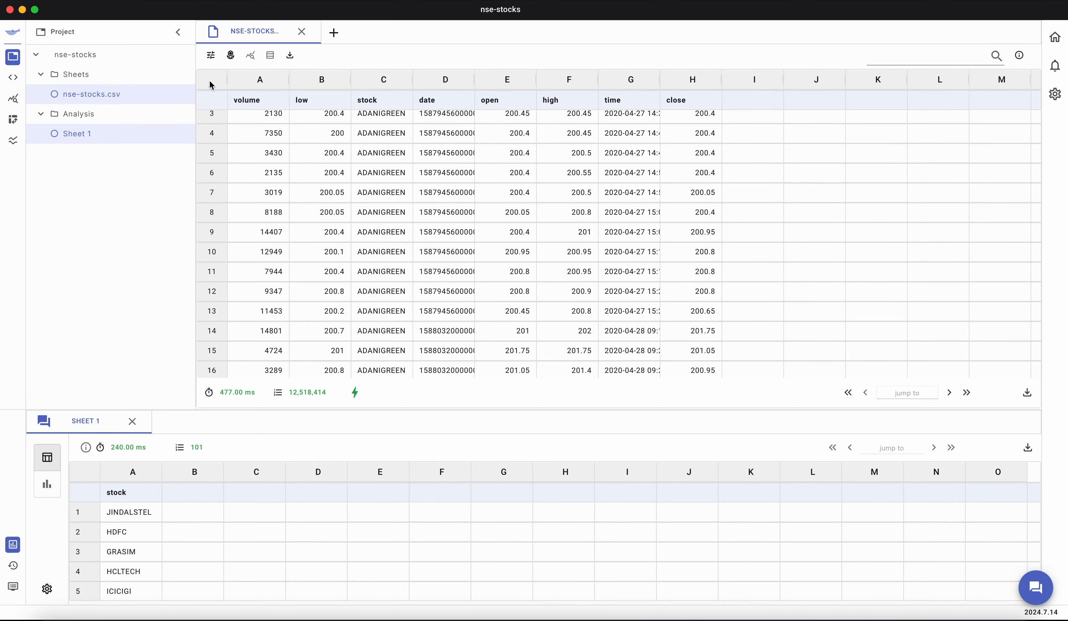
Step: Set up a filter on the nse-stocks sheet for close > 50
click(212, 59)
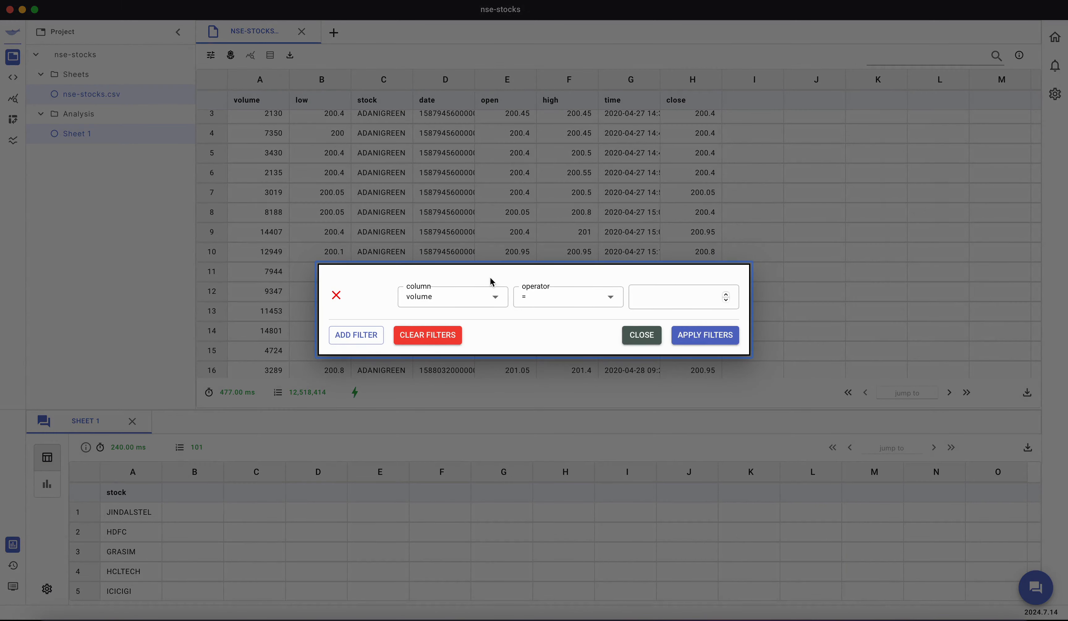
click(494, 296)
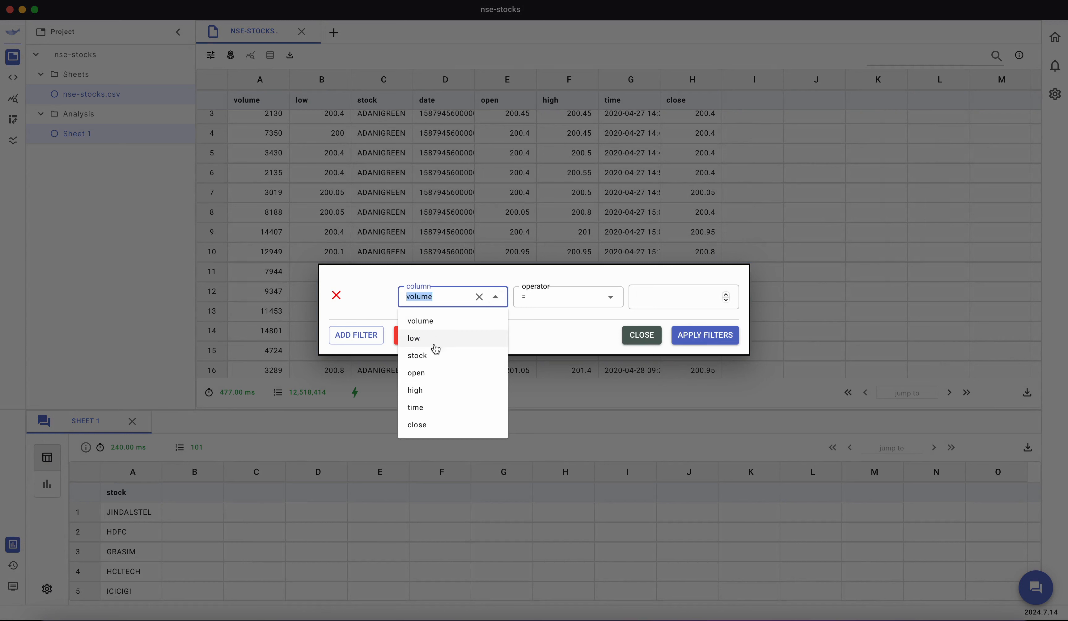
click(432, 425)
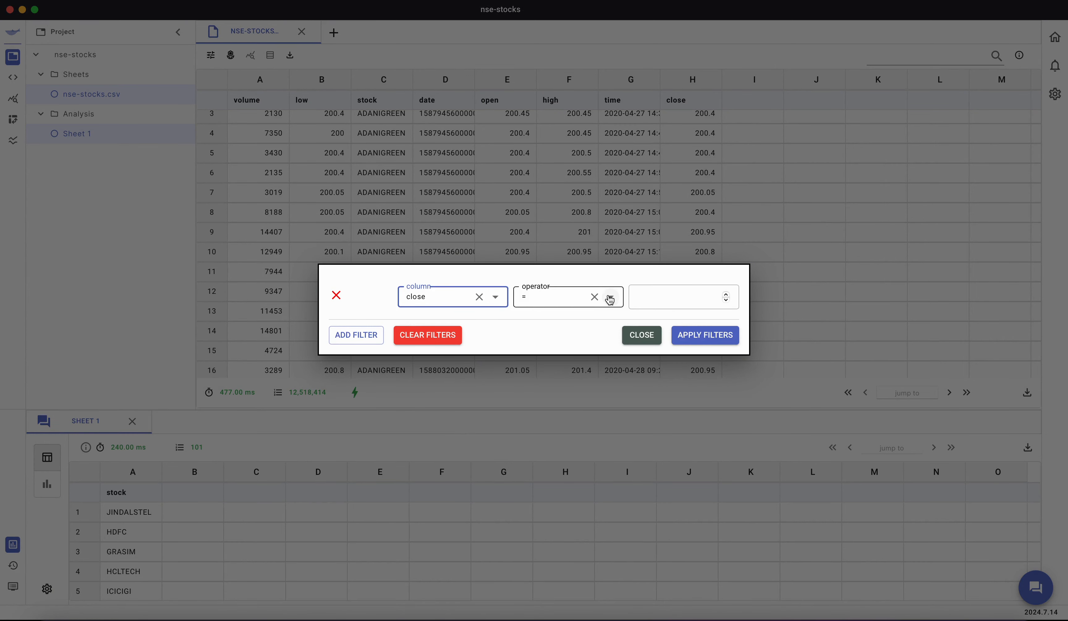
click(610, 297)
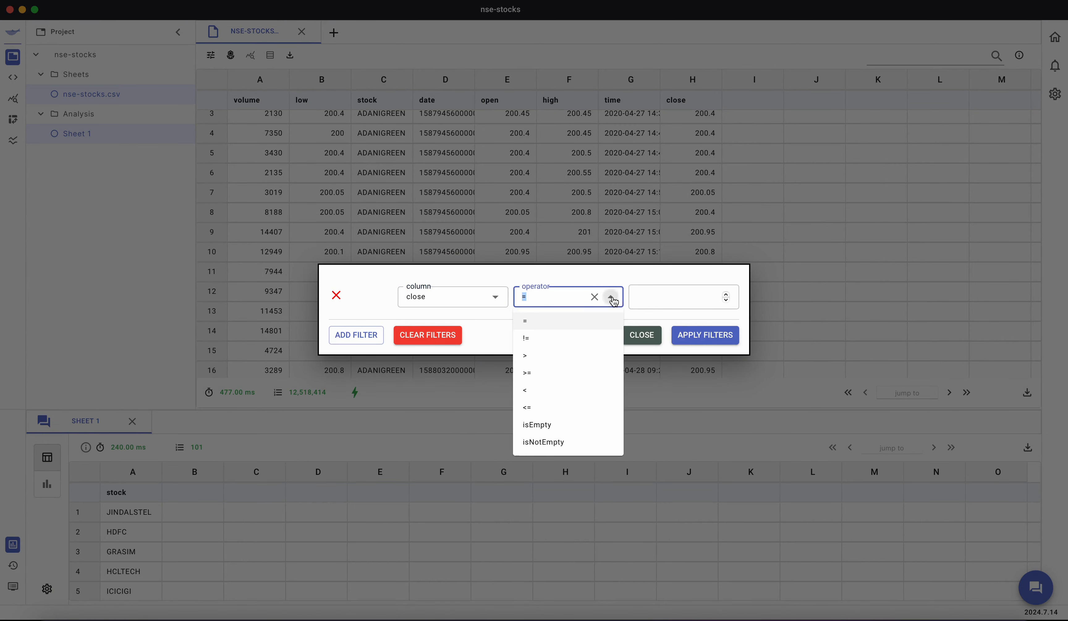
click(555, 359)
click(675, 286)
text(50)
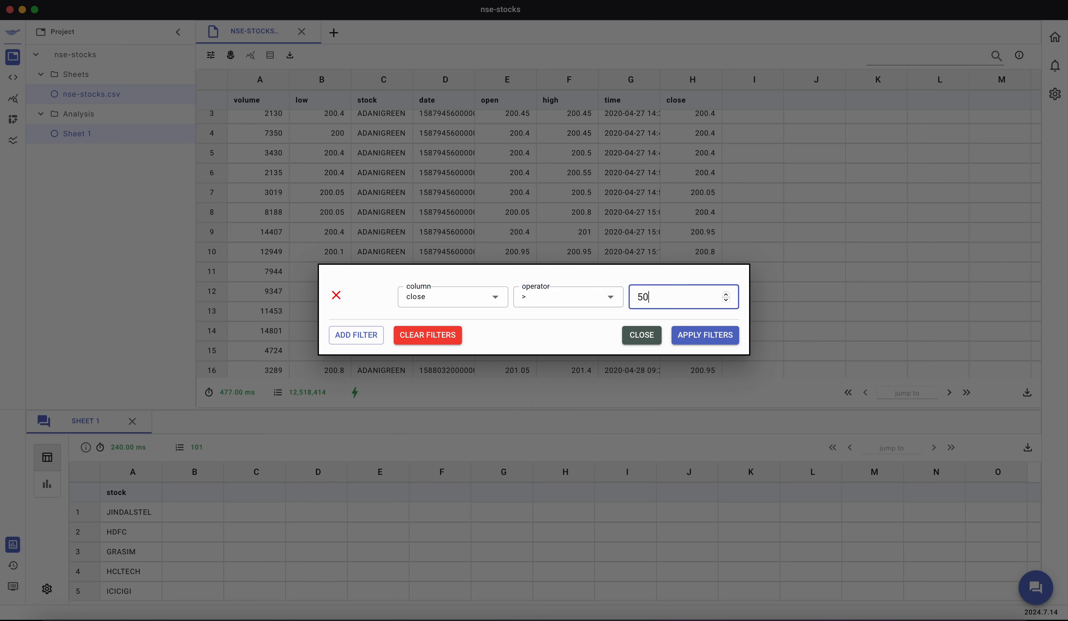
Step: Add the AND condition close <= 500, apply the filters and create a new sheet from the filtered rows
click(365, 337)
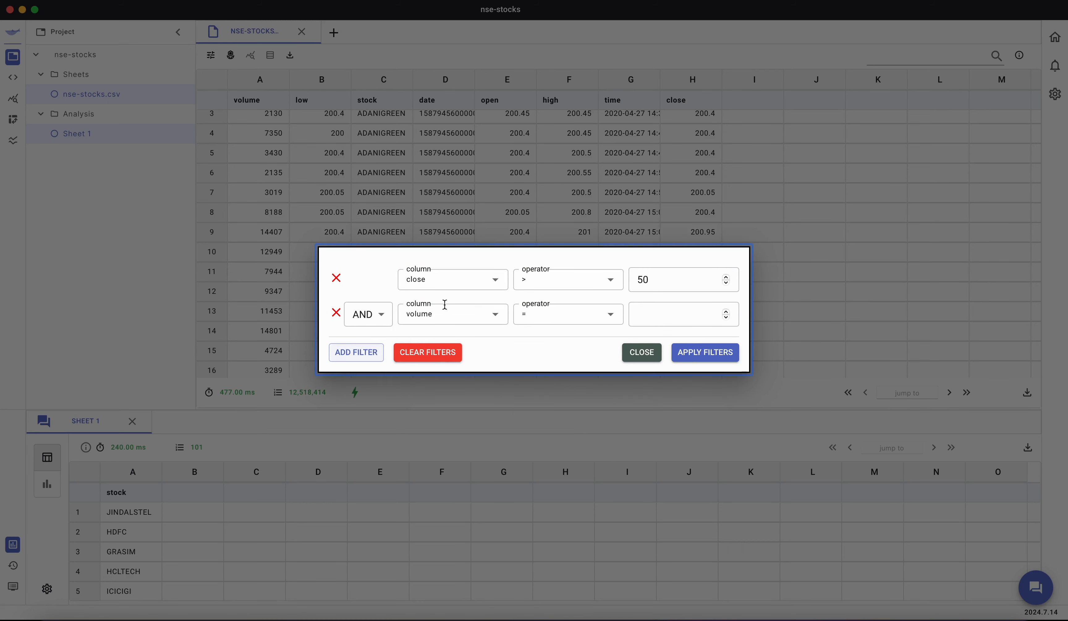
click(495, 314)
click(442, 443)
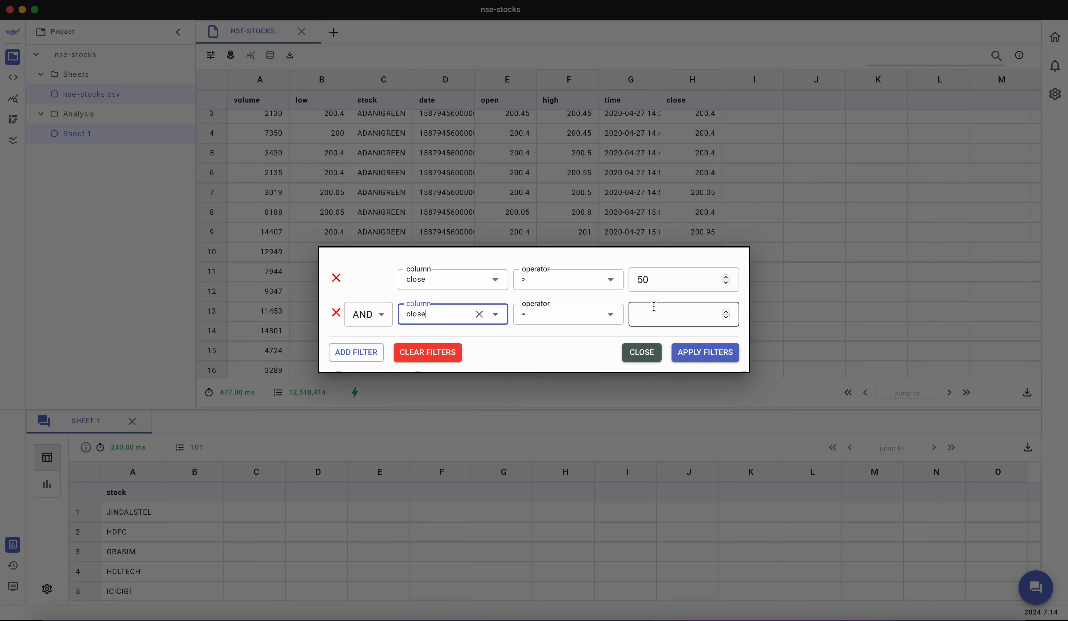
click(612, 320)
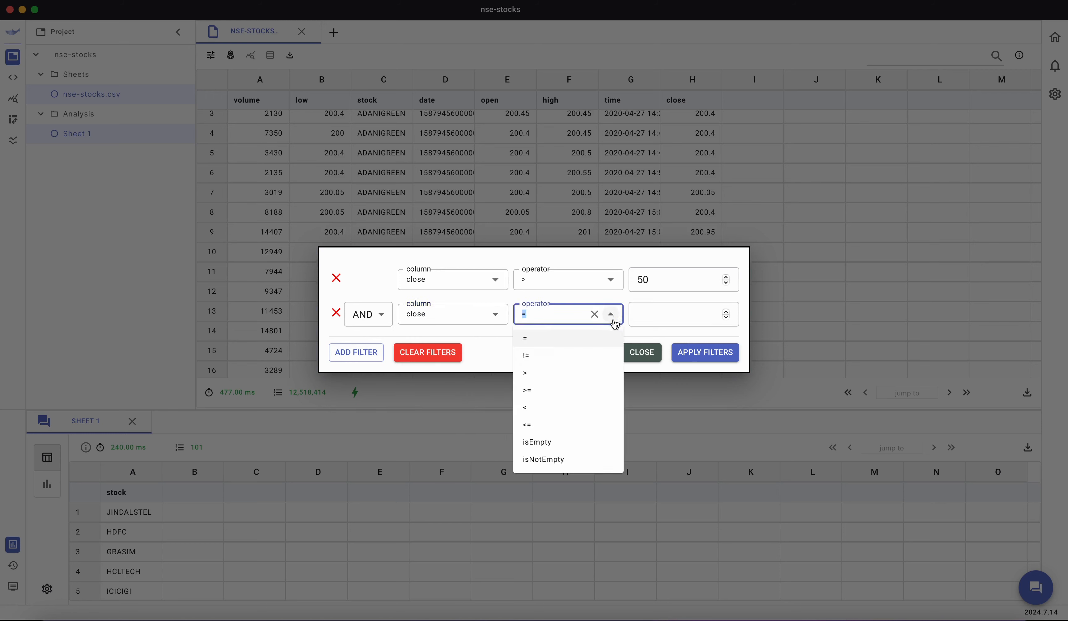
click(555, 424)
click(661, 307)
text(500)
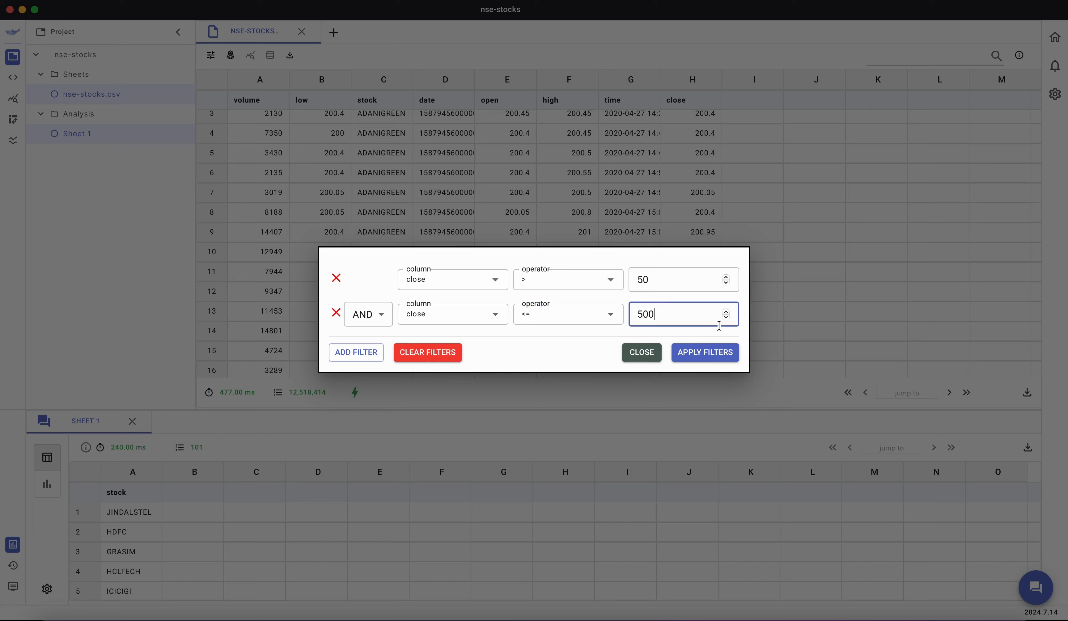
click(723, 354)
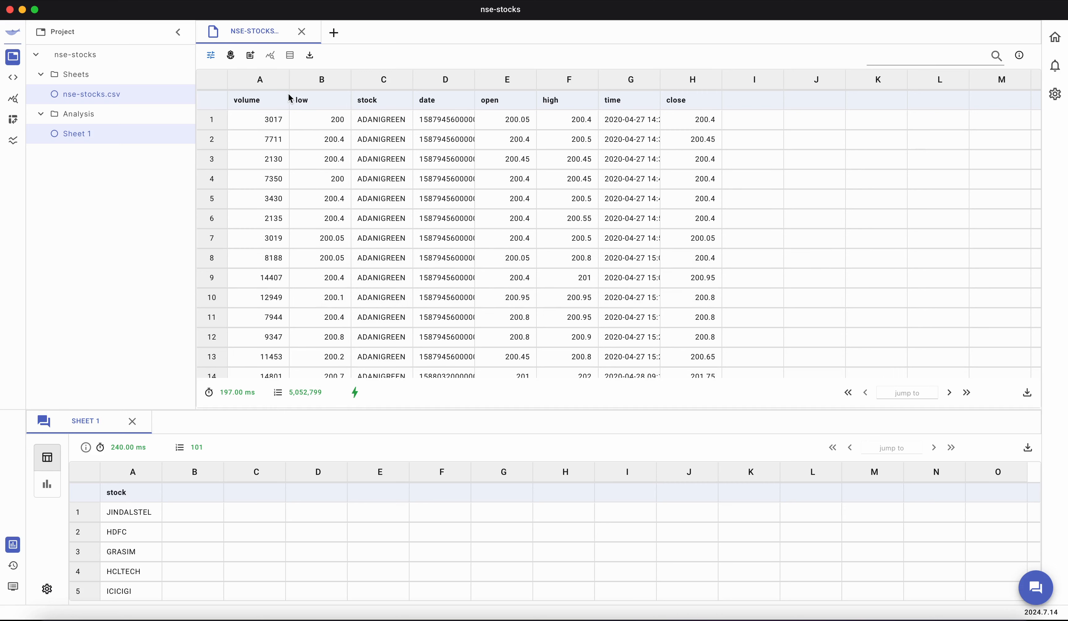
click(250, 56)
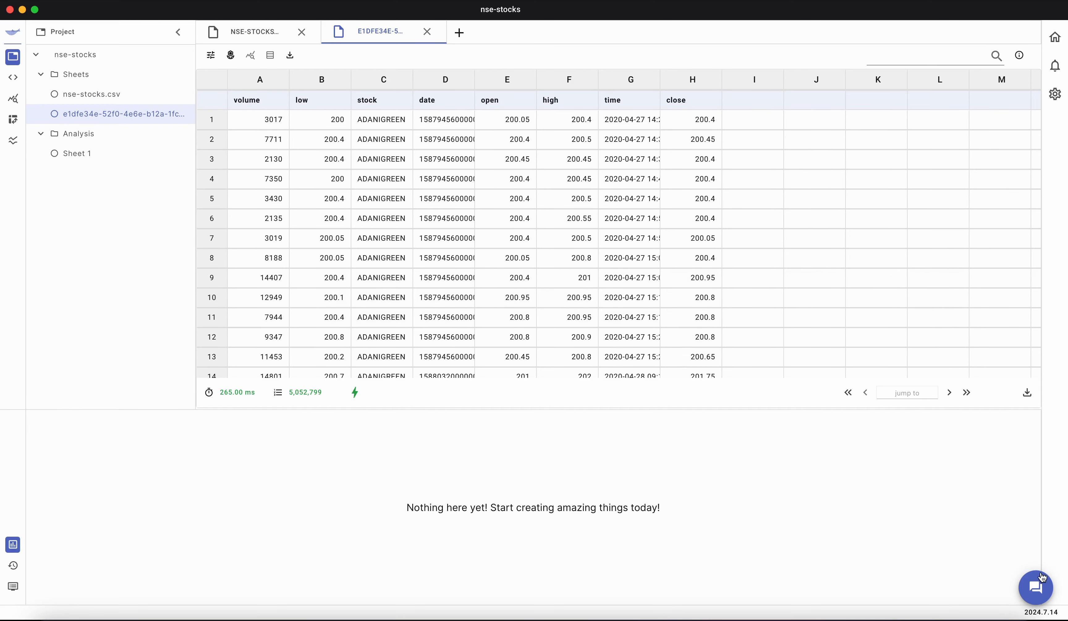
Step: Ask the data chat to "get stocks with least average volume" from the filtered sheet
click(1036, 587)
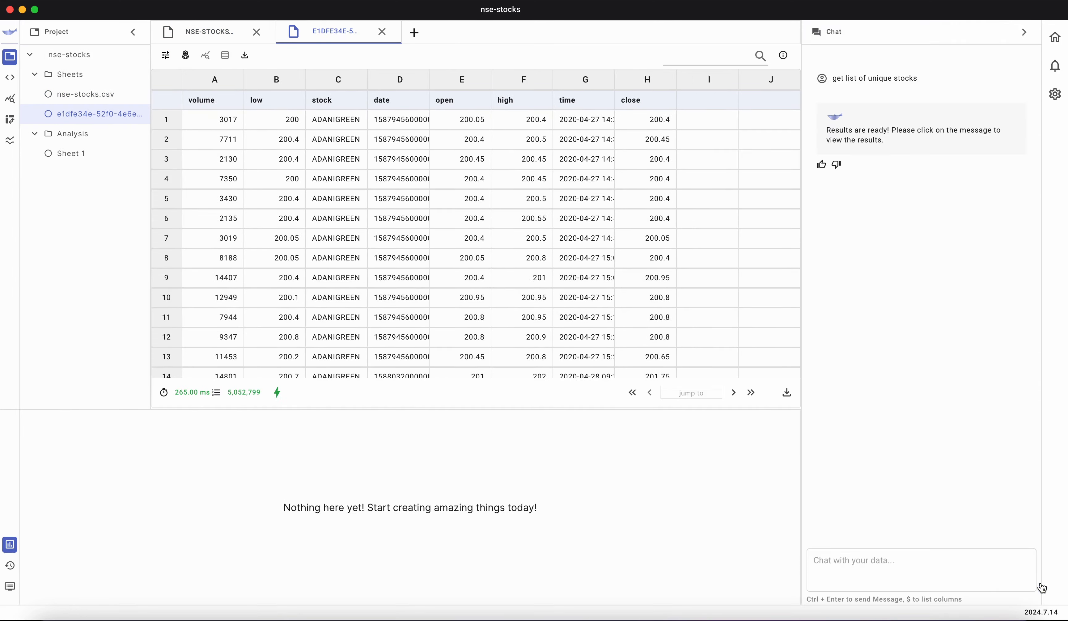
click(922, 561)
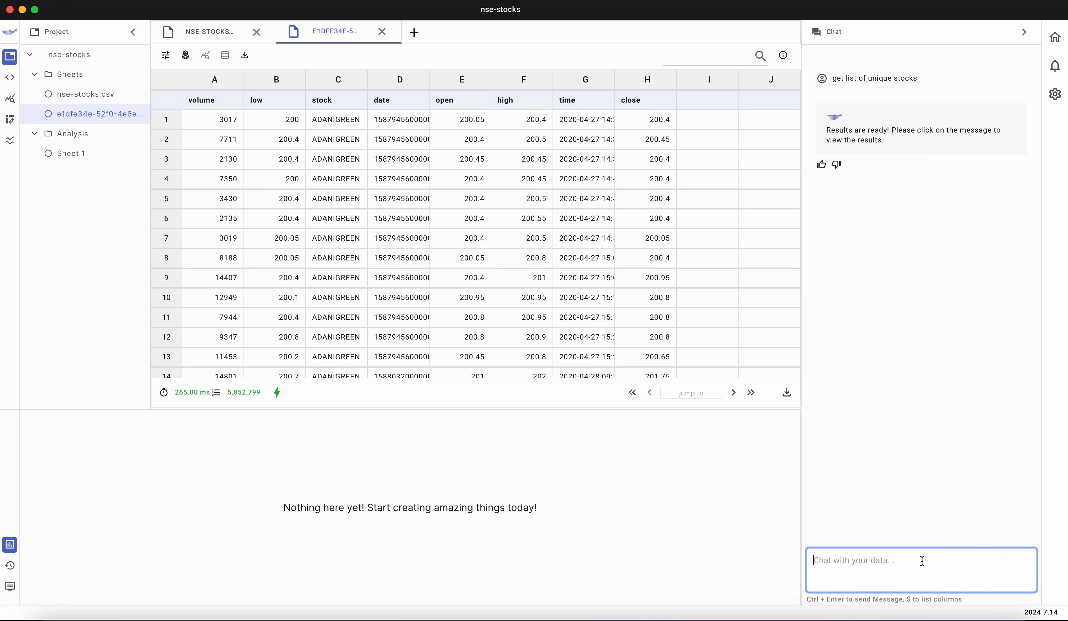
key(super+shift+c)
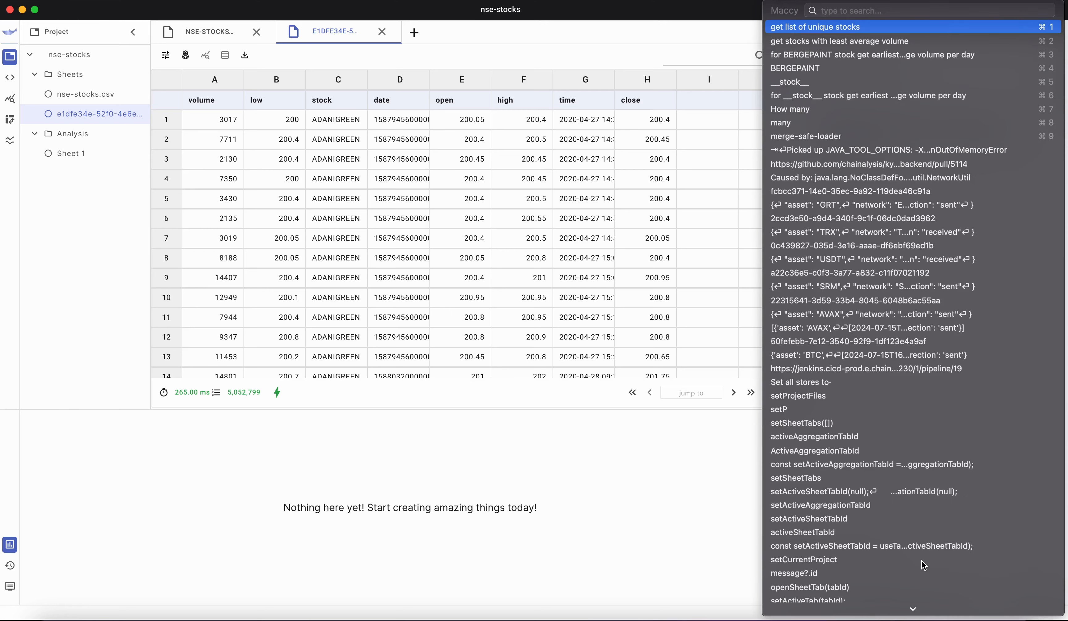
key(Down)
key(Return)
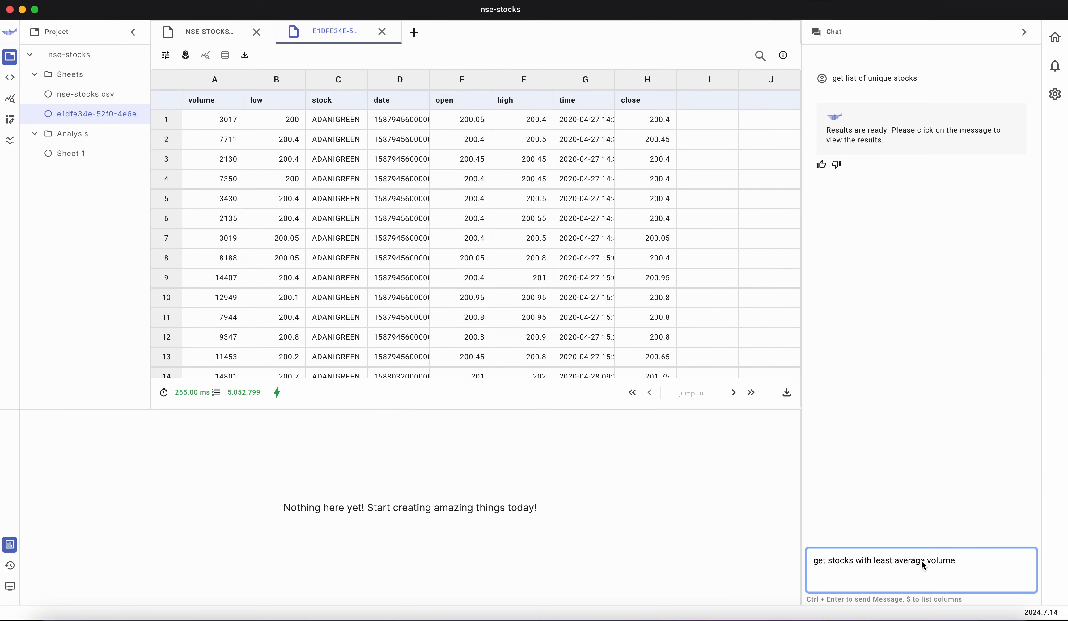
key(ctrl+Return)
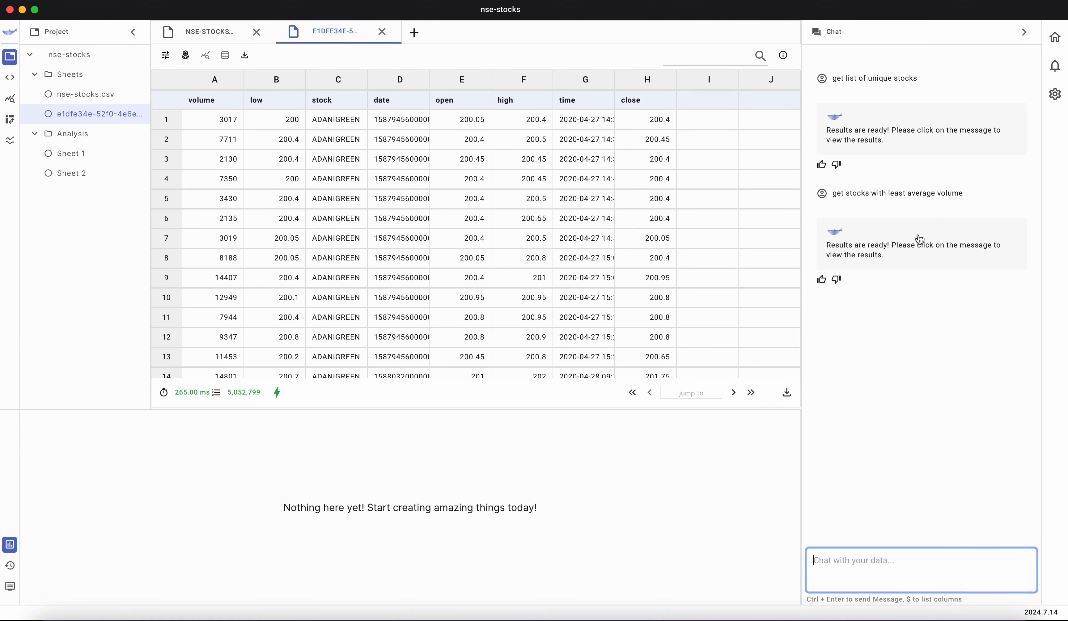
Step: Open the average volume result and examine the stocks with the lowest averages
click(919, 239)
scroll(206, 584, down, 2)
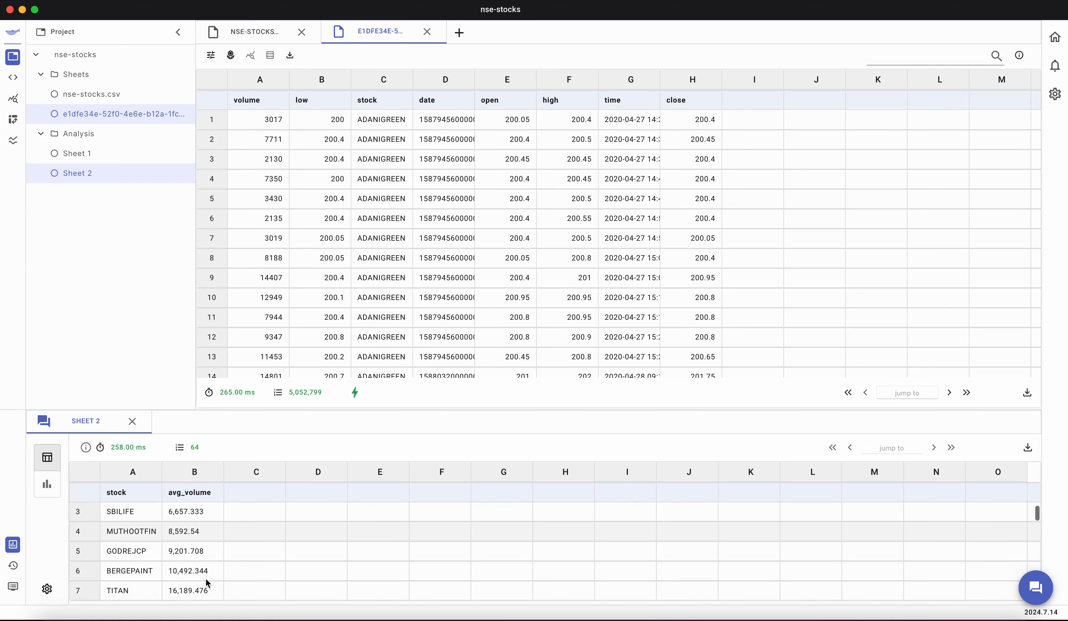
scroll(206, 584, up, 2)
scroll(205, 576, down, 4)
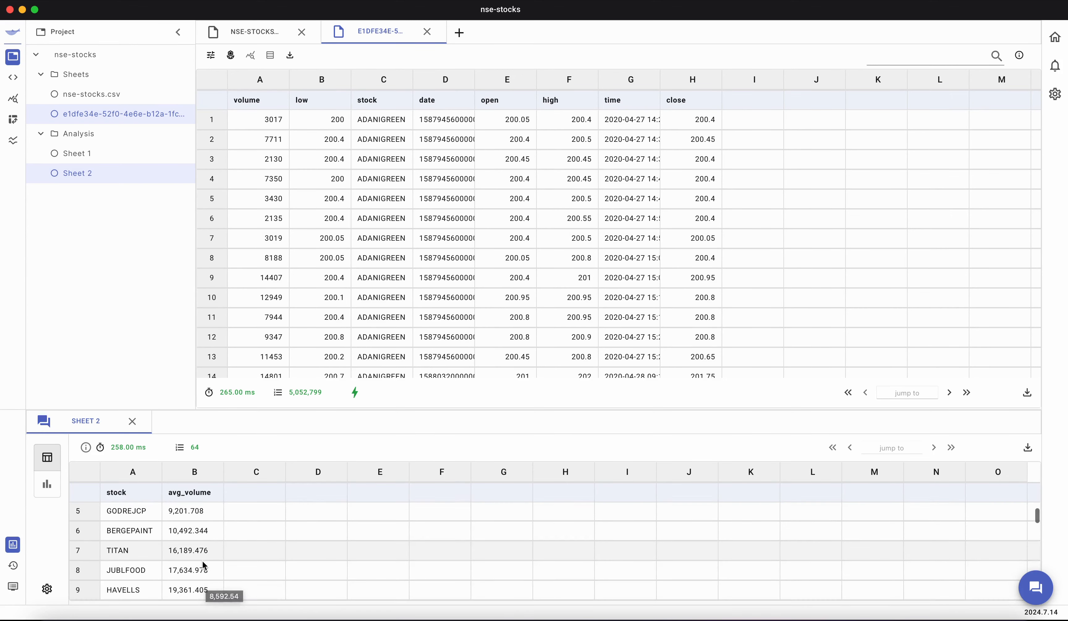
scroll(203, 565, down, 1)
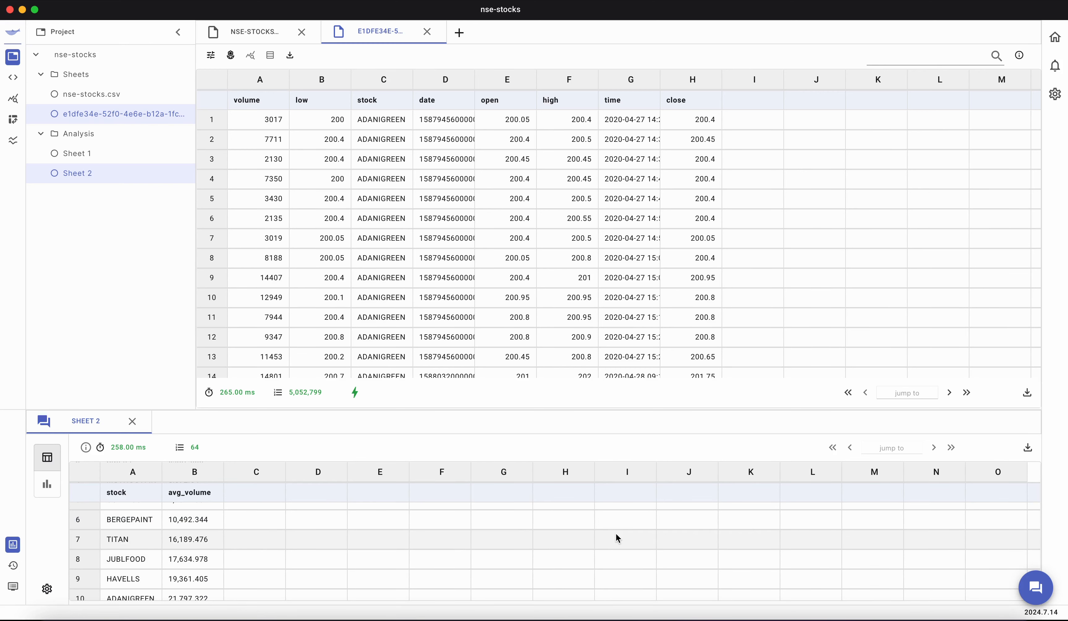
Step: Send the chat query "for BERGEPAINT stock get earliest open and latest close per day and average volume per day"
click(1036, 588)
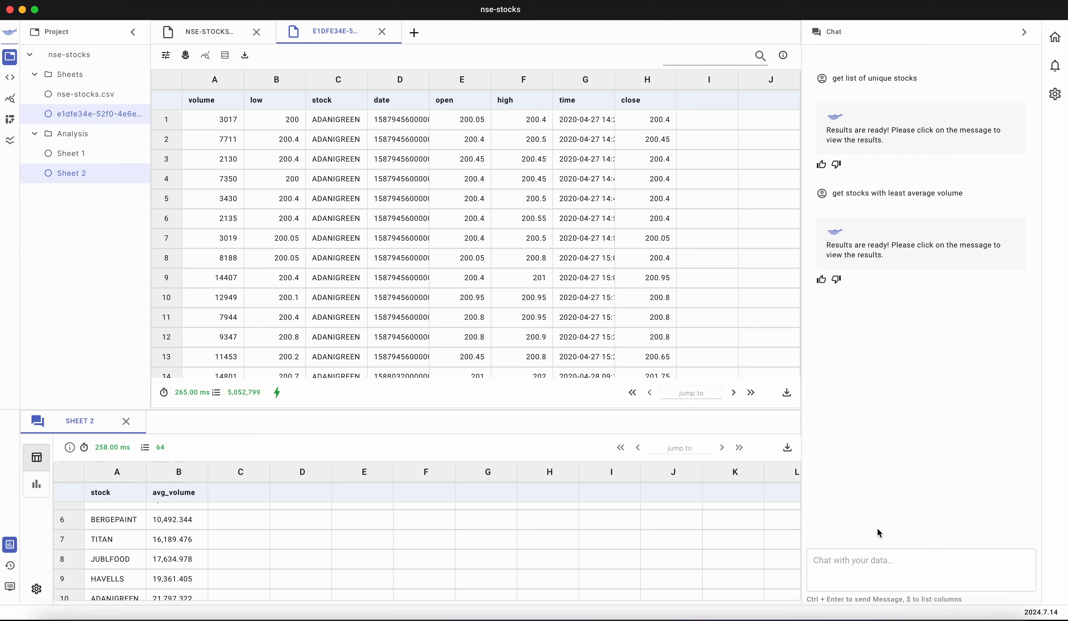
click(877, 574)
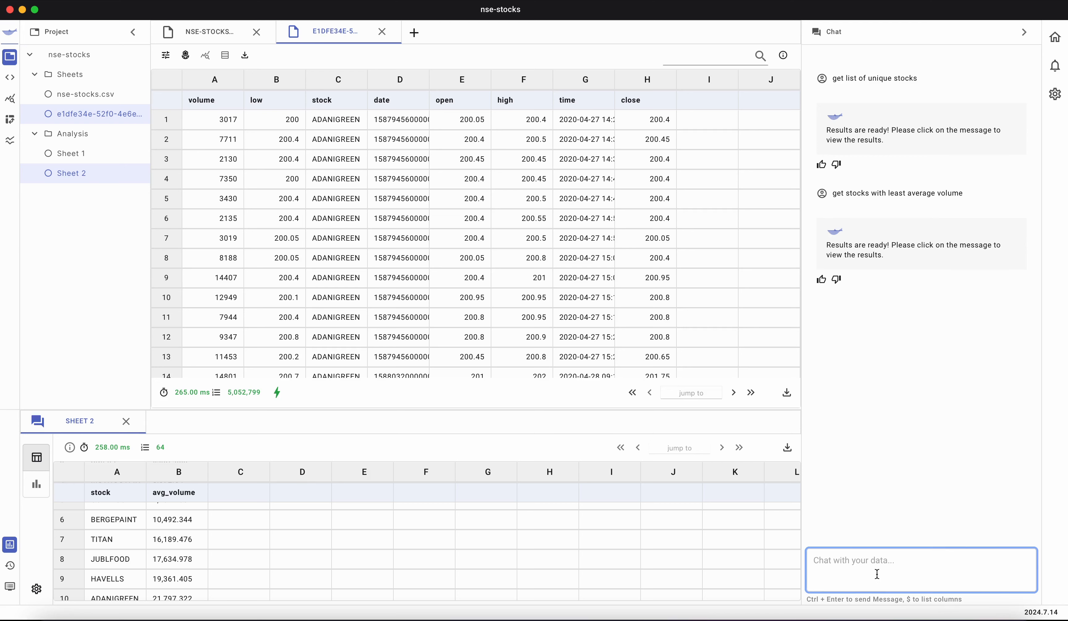
key(super+shift+c)
key(Down)
key(Down)
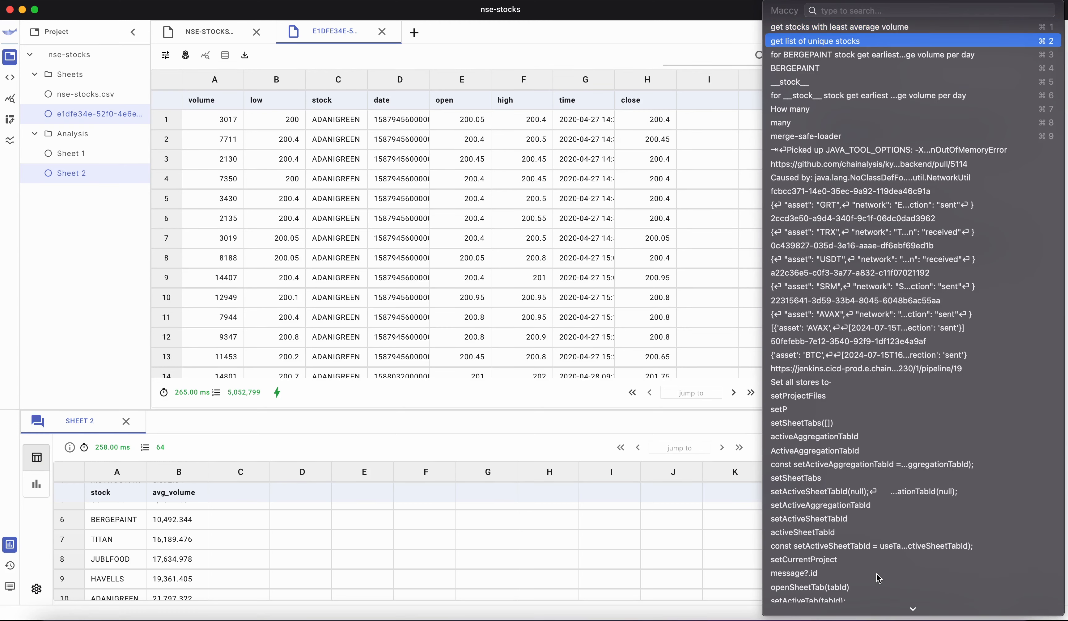
key(Return)
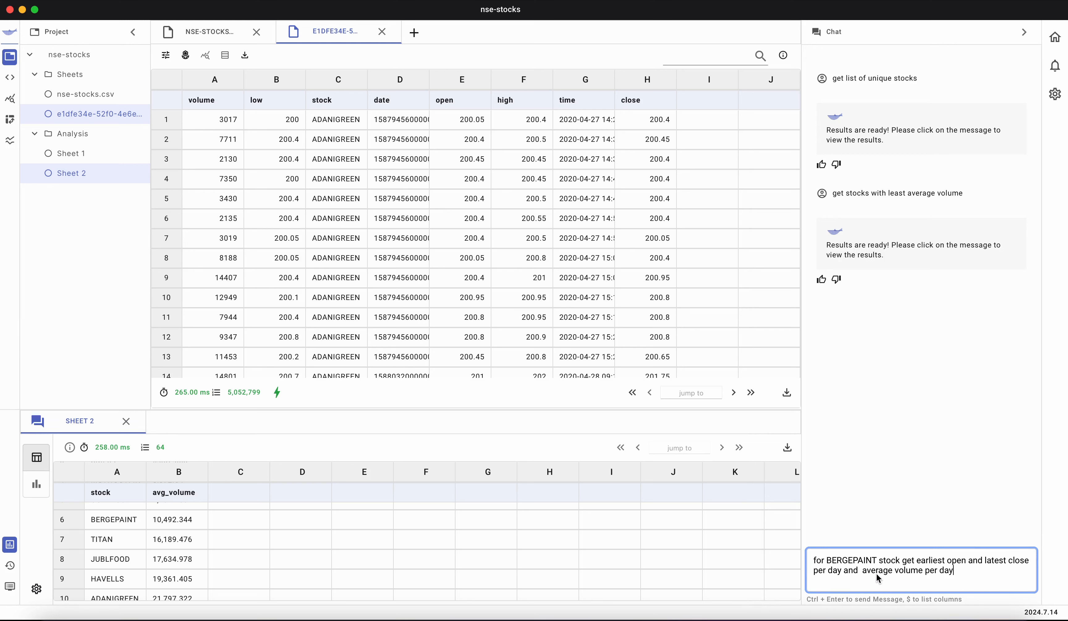
key(ctrl+Return)
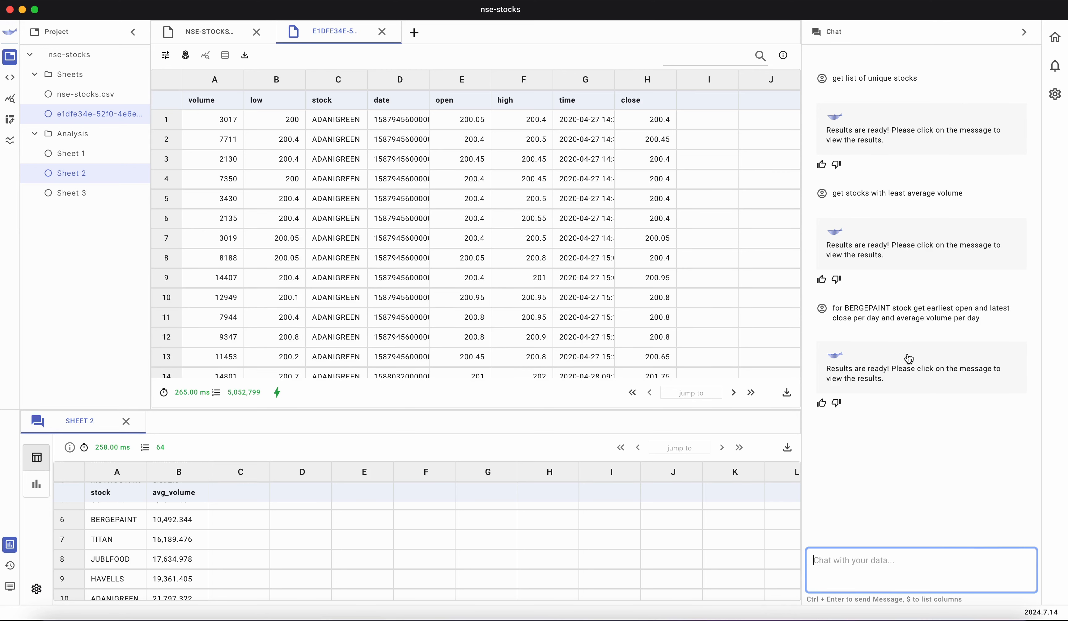
Step: Open the BERGEPAINT result and look through its daily open, close and average volume rows
click(898, 359)
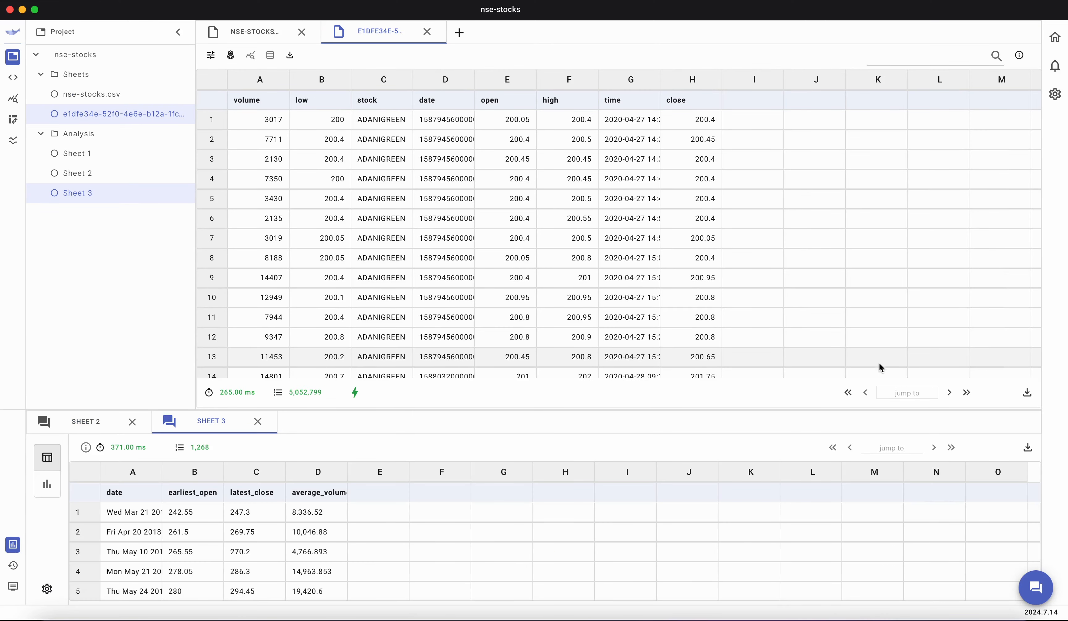
scroll(251, 567, down, 2)
scroll(251, 567, down, 4)
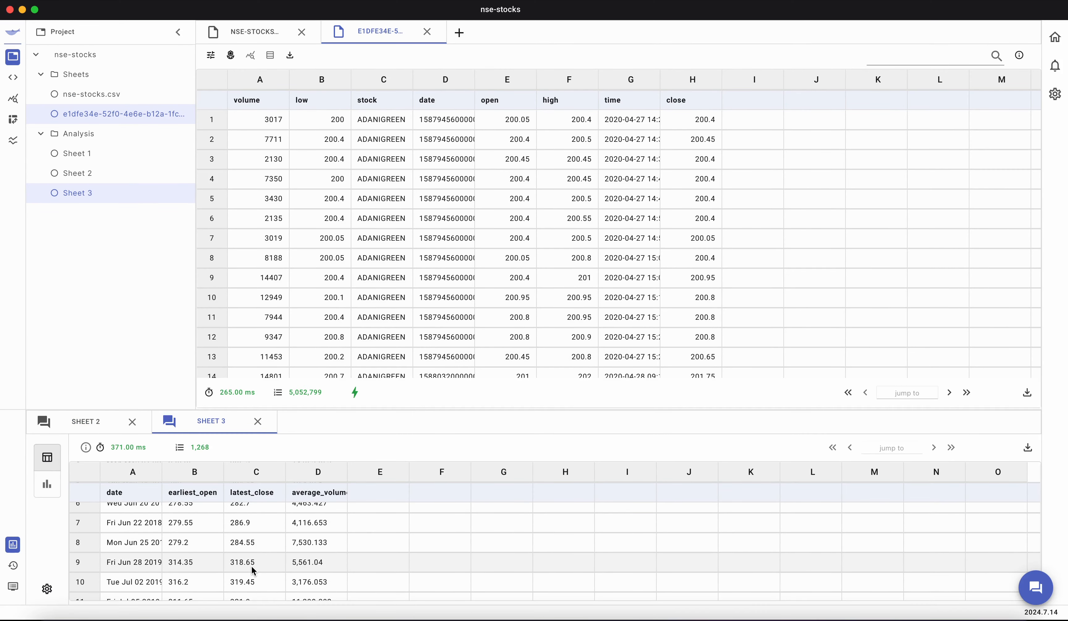
scroll(251, 565, down, 4)
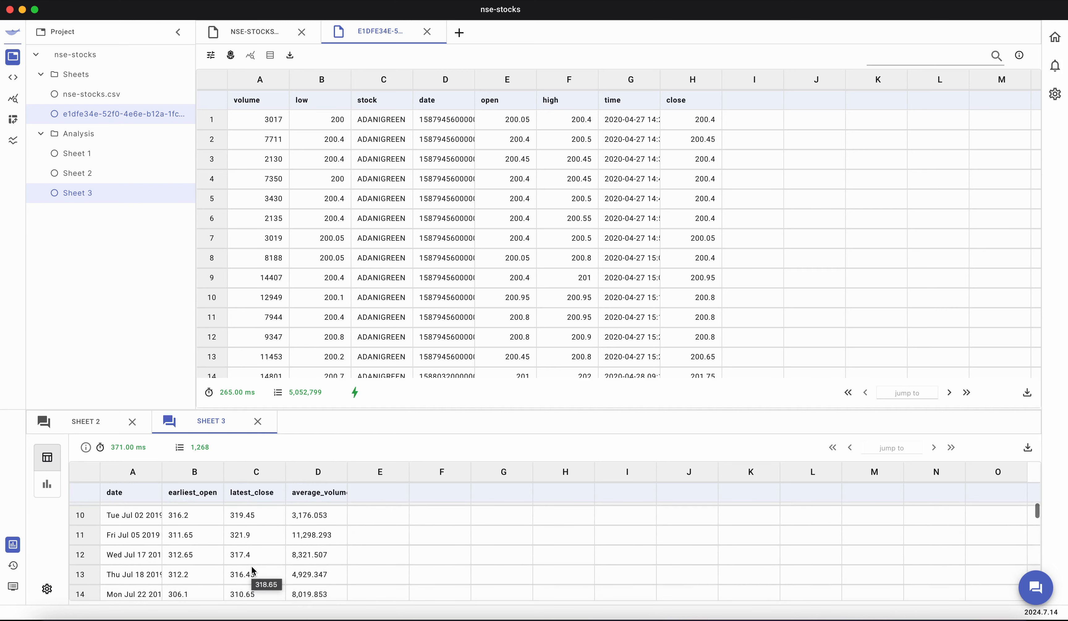
Step: Add the final_animedataset.csv file from the orcasheets-demo folder to the project as a new sheet
scroll(252, 568, down, 3)
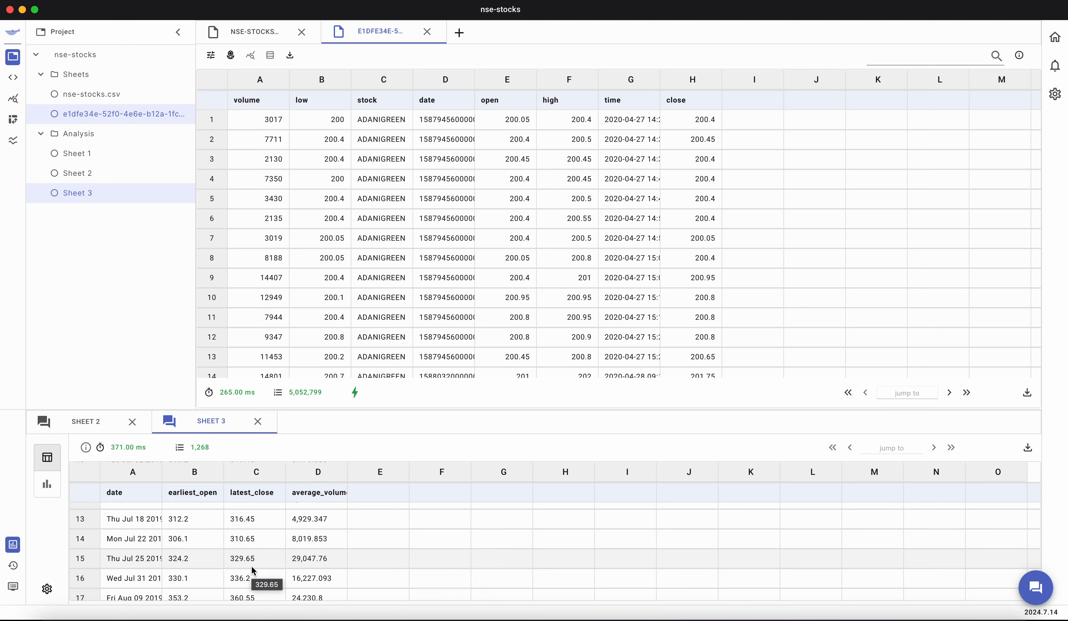
scroll(251, 566, down, 3)
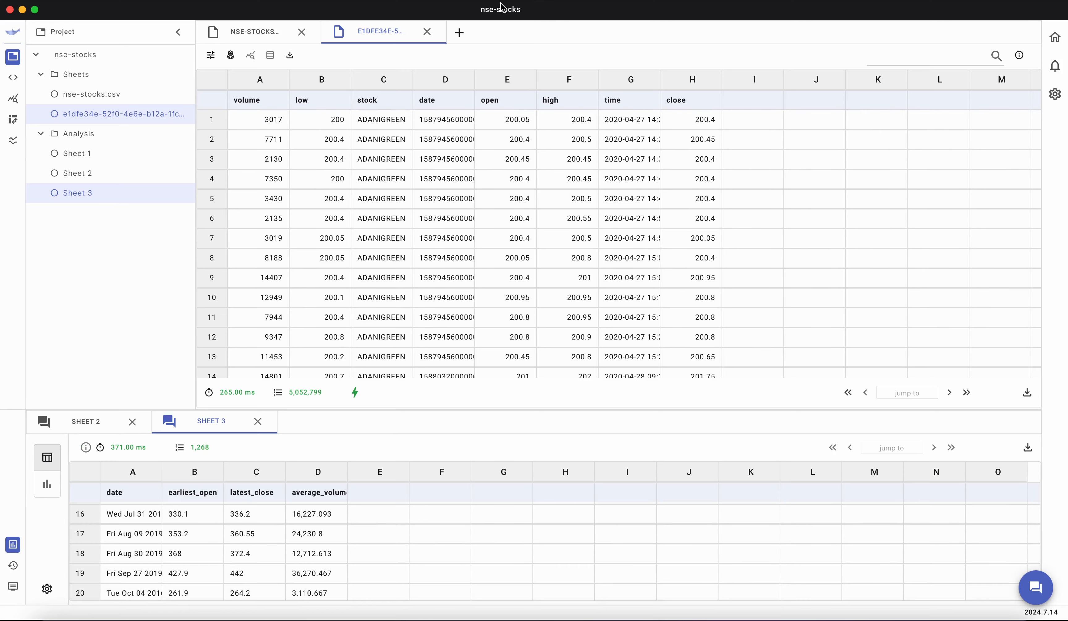
click(459, 34)
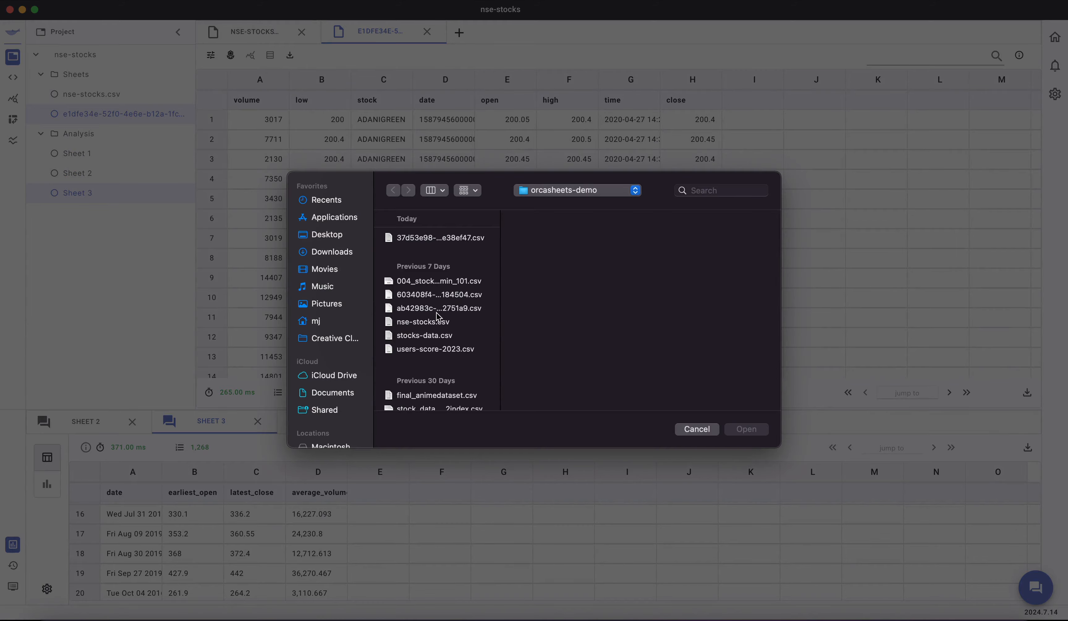
click(433, 396)
click(755, 430)
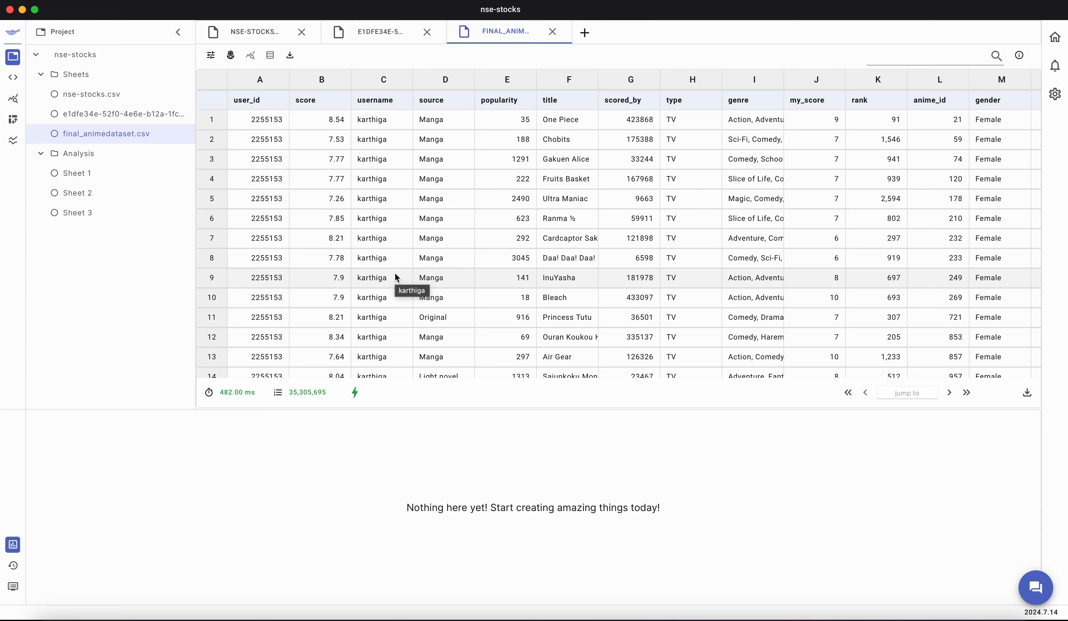
Step: Run the macro "substring(username, 1, 5) as sub_user" on the anime dataset and look through the new column
click(230, 55)
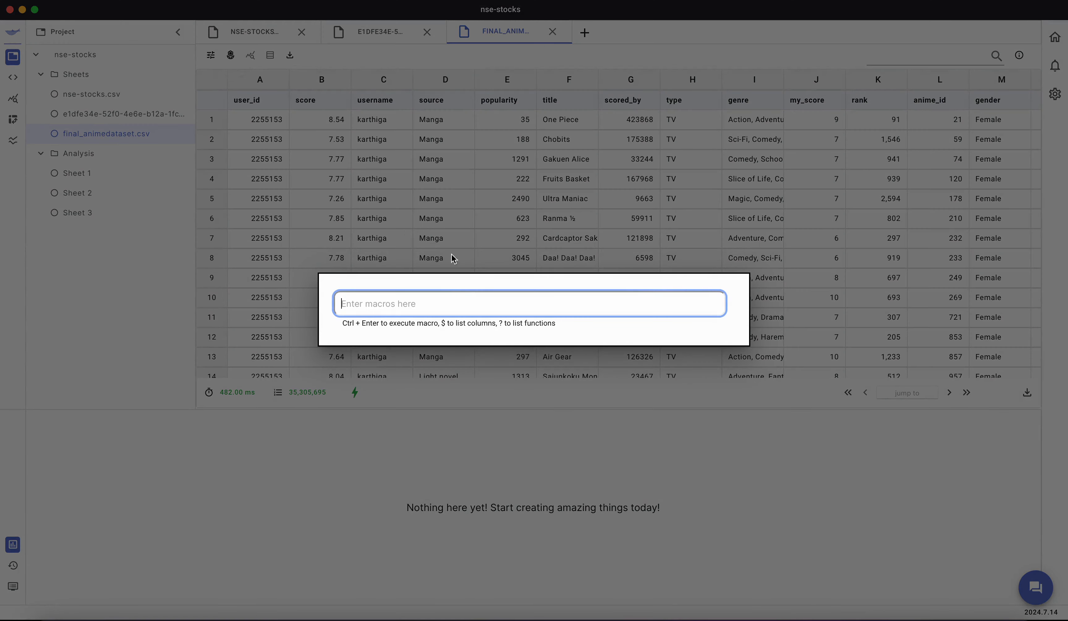
text(su)
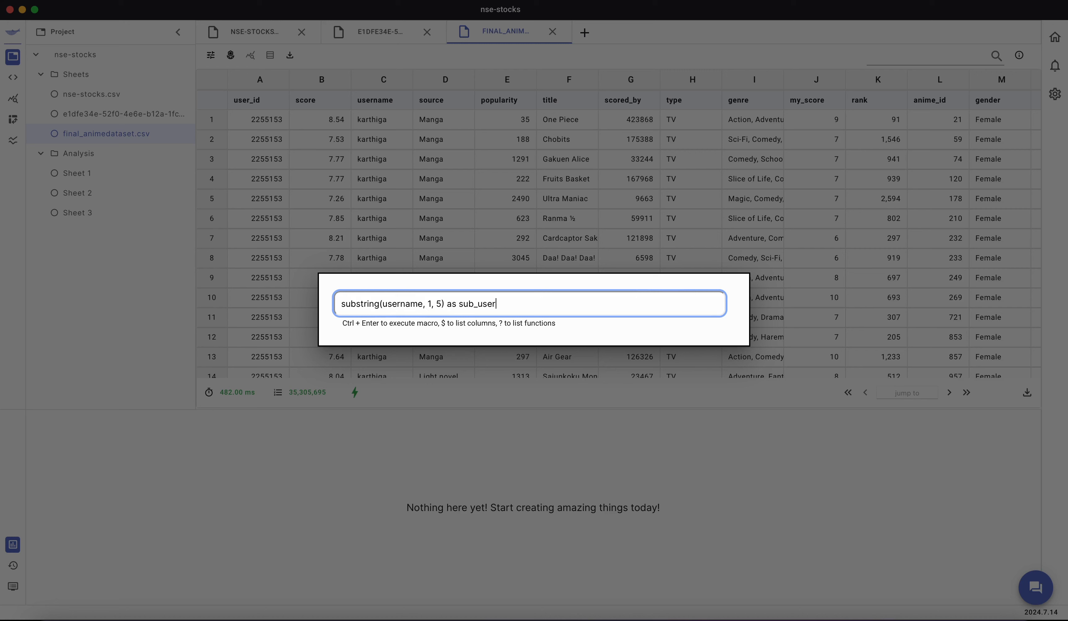
key(ctrl+Return)
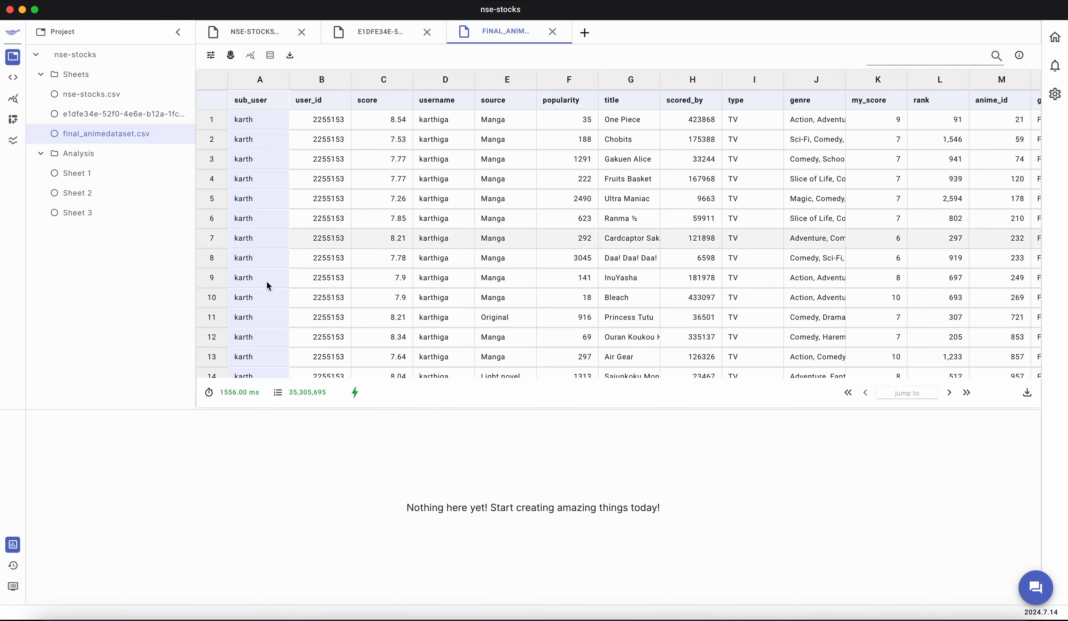
scroll(282, 352, down, 1)
scroll(282, 352, down, 10)
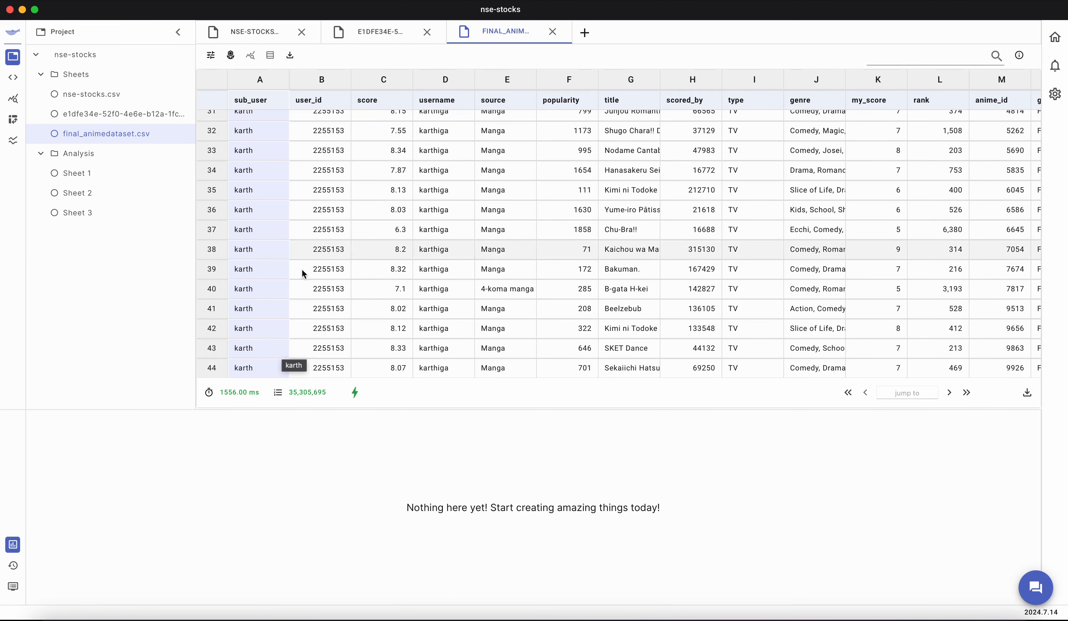
scroll(488, 264, down, 3)
scroll(489, 264, down, 1)
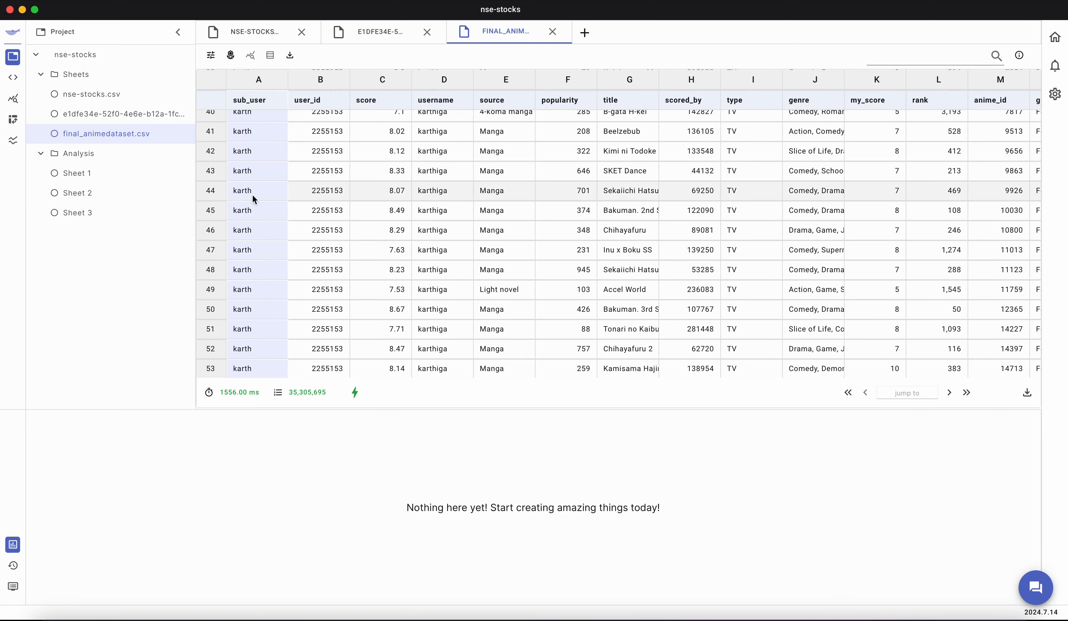
Step: Generate summary statistics for the anime dataset's score column
click(13, 98)
click(105, 65)
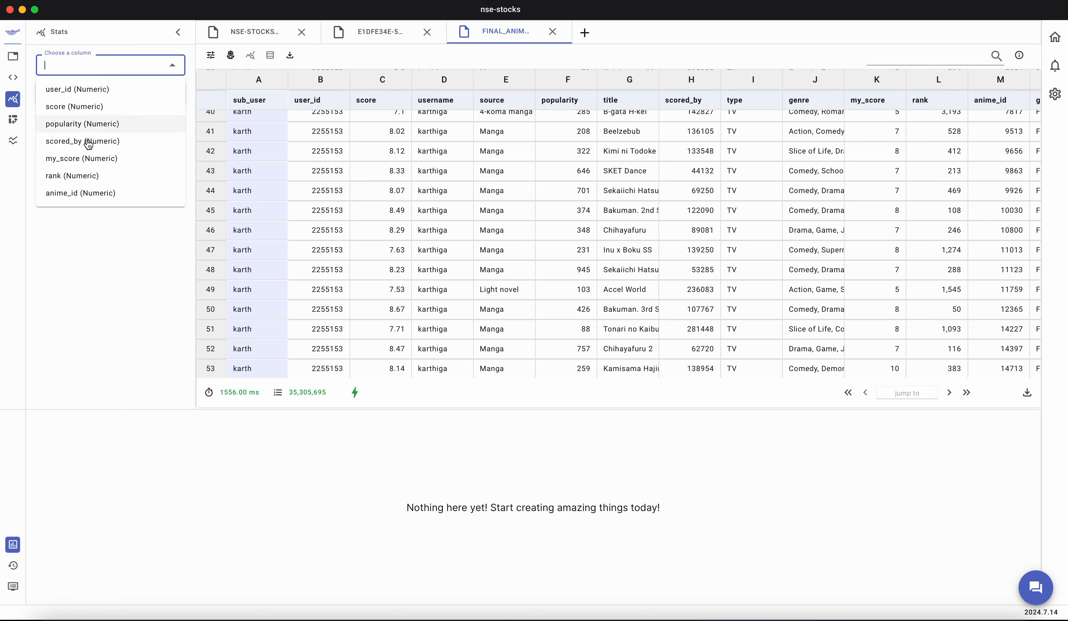
click(92, 112)
click(105, 96)
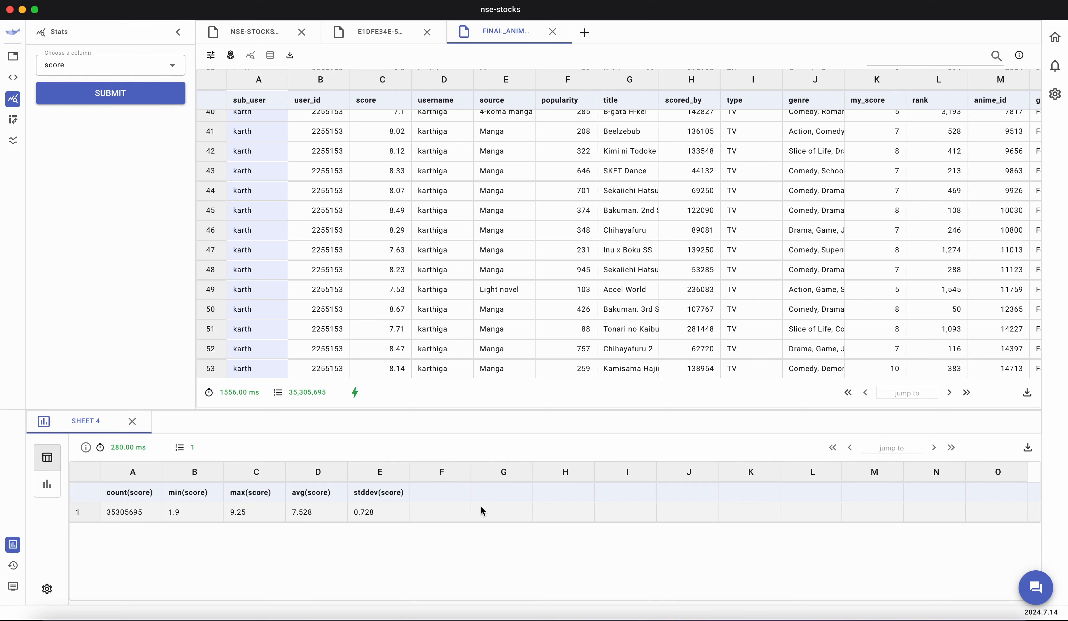
Step: Create a pivot of the anime dataset with the SUM of score, grouped by type and pivoted on gender
click(14, 123)
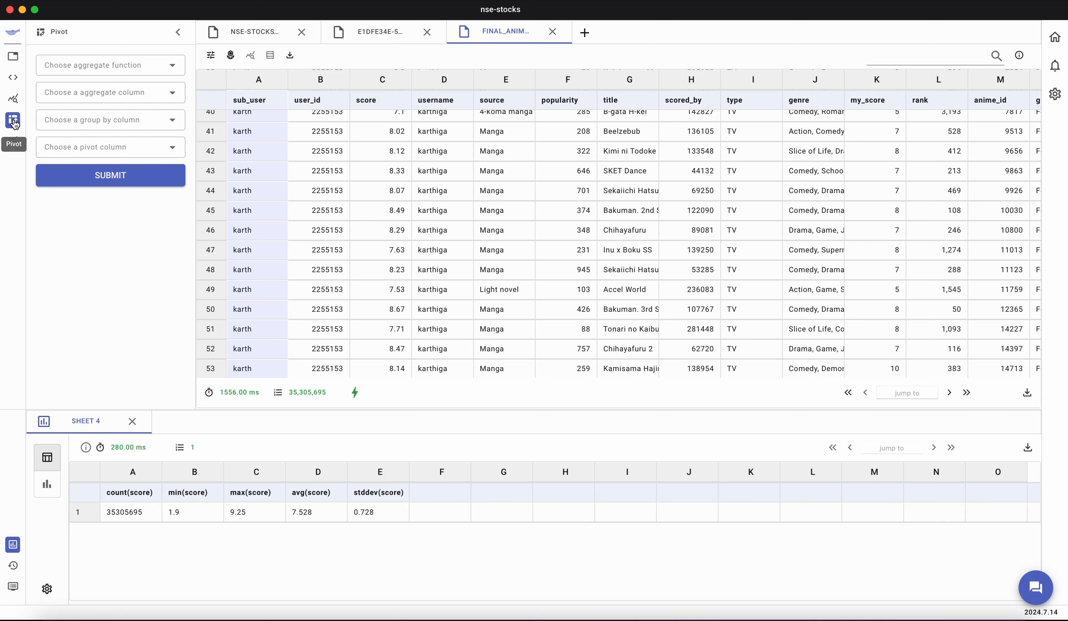
click(78, 71)
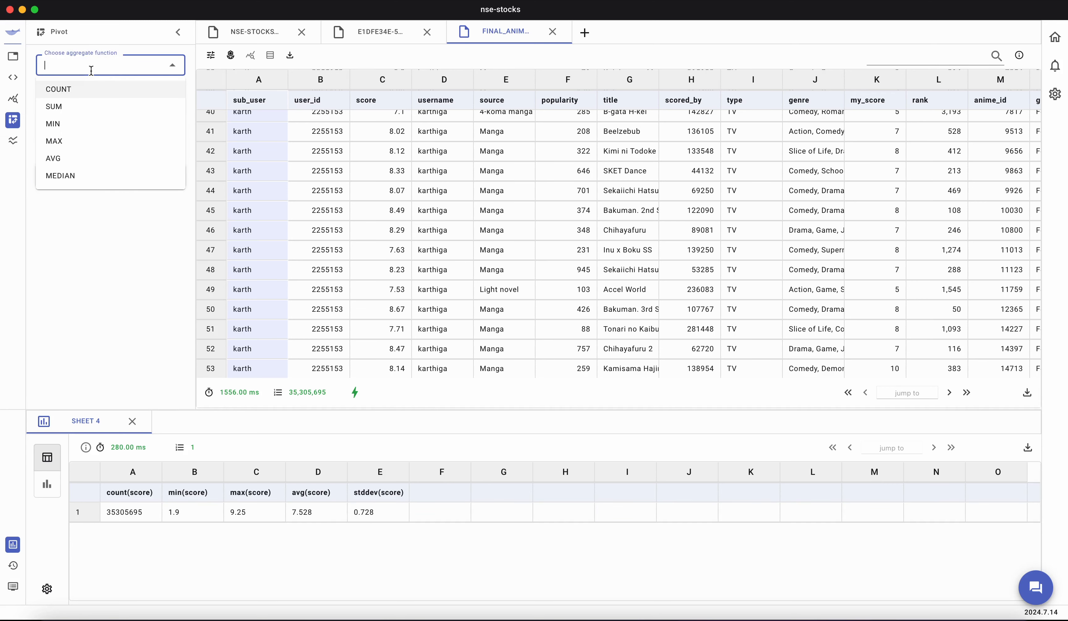
click(91, 106)
click(88, 91)
click(91, 152)
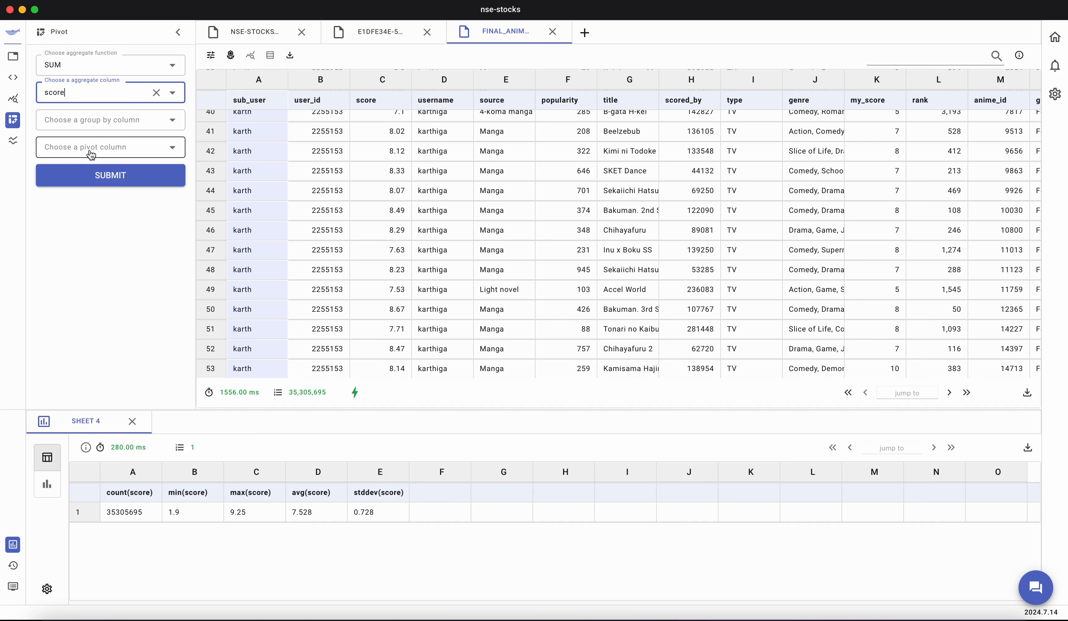
click(97, 121)
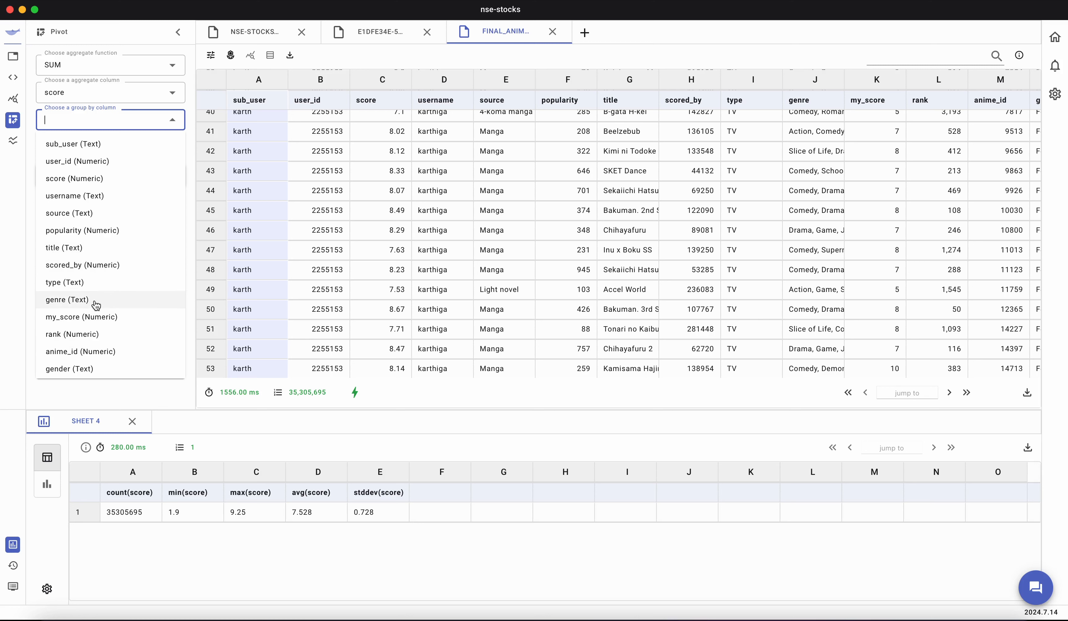
click(96, 282)
click(109, 147)
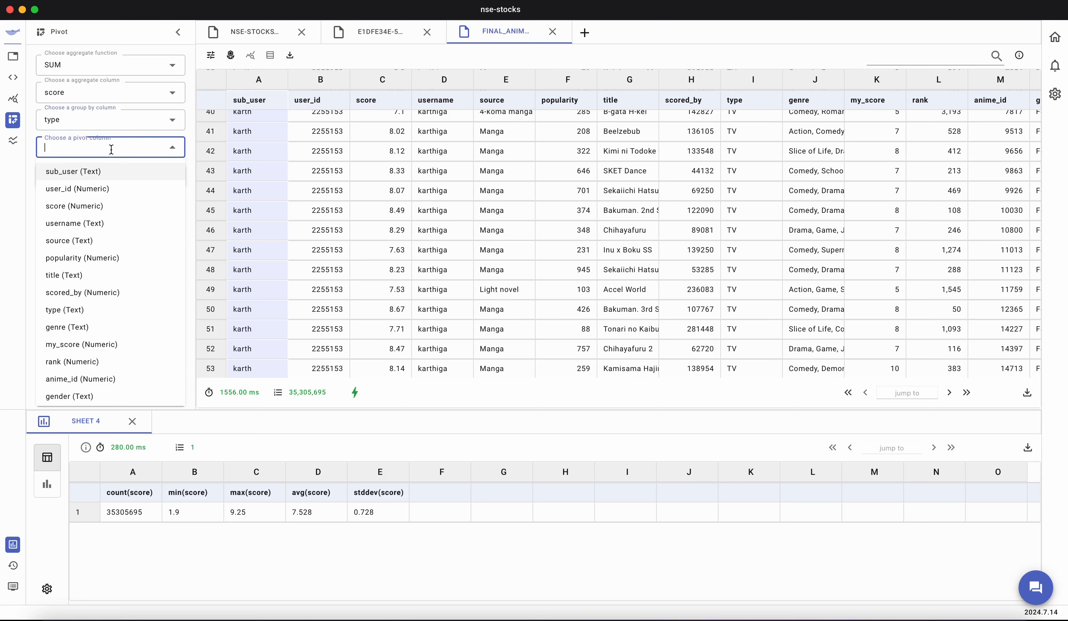
click(105, 399)
click(103, 182)
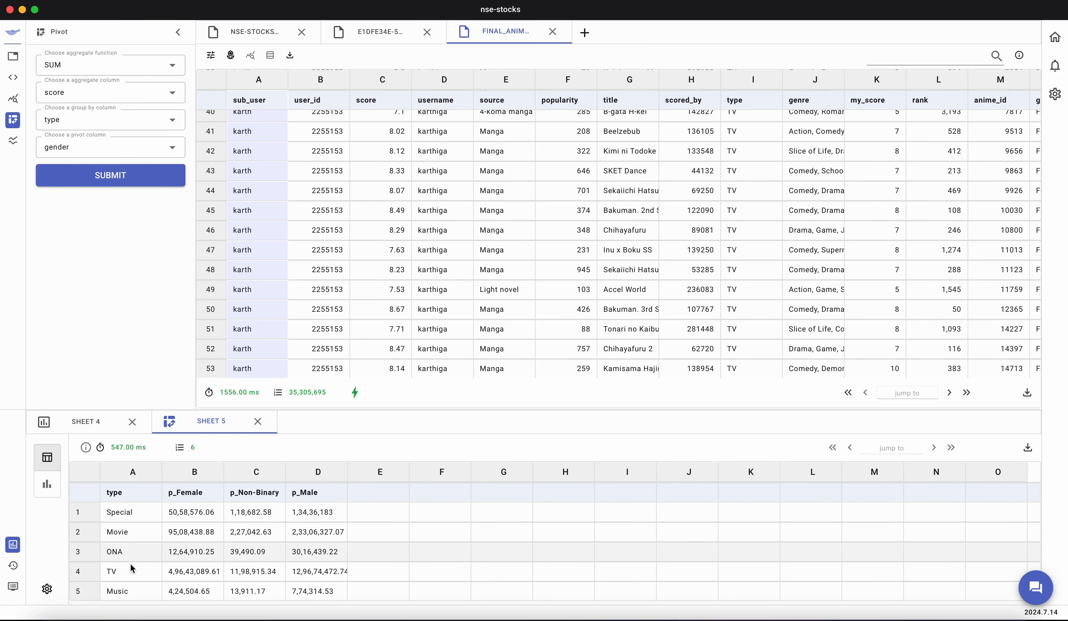
Step: Visualize the pivot result as a pie chart with type as the dimension and p_Male as the measure
scroll(158, 576, down, 1)
scroll(158, 576, up, 1)
scroll(159, 576, down, 1)
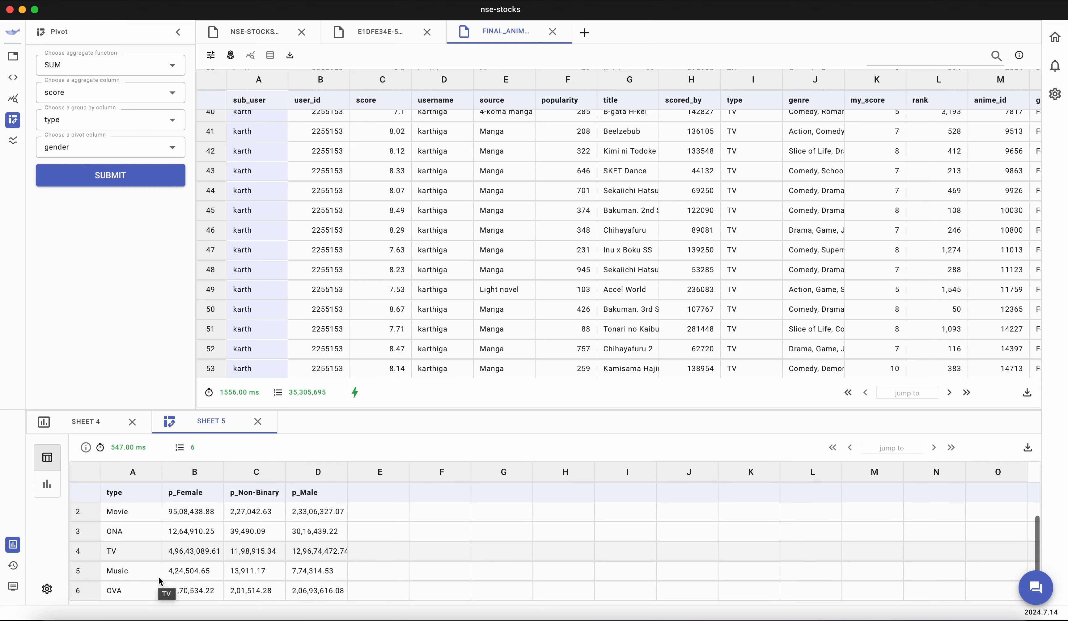
scroll(158, 576, up, 1)
click(46, 486)
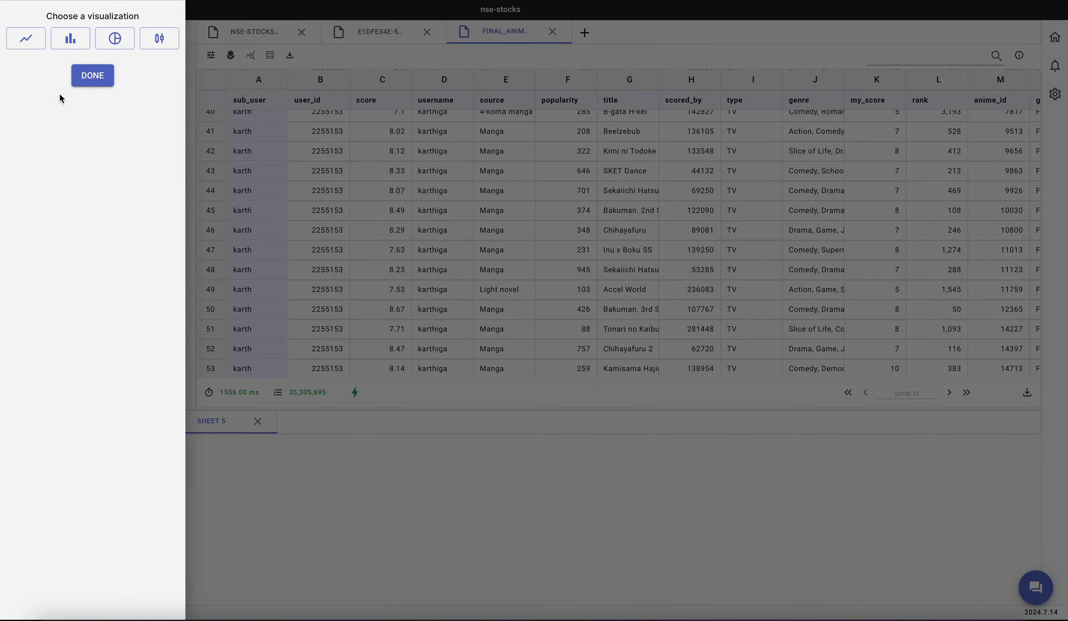
click(118, 37)
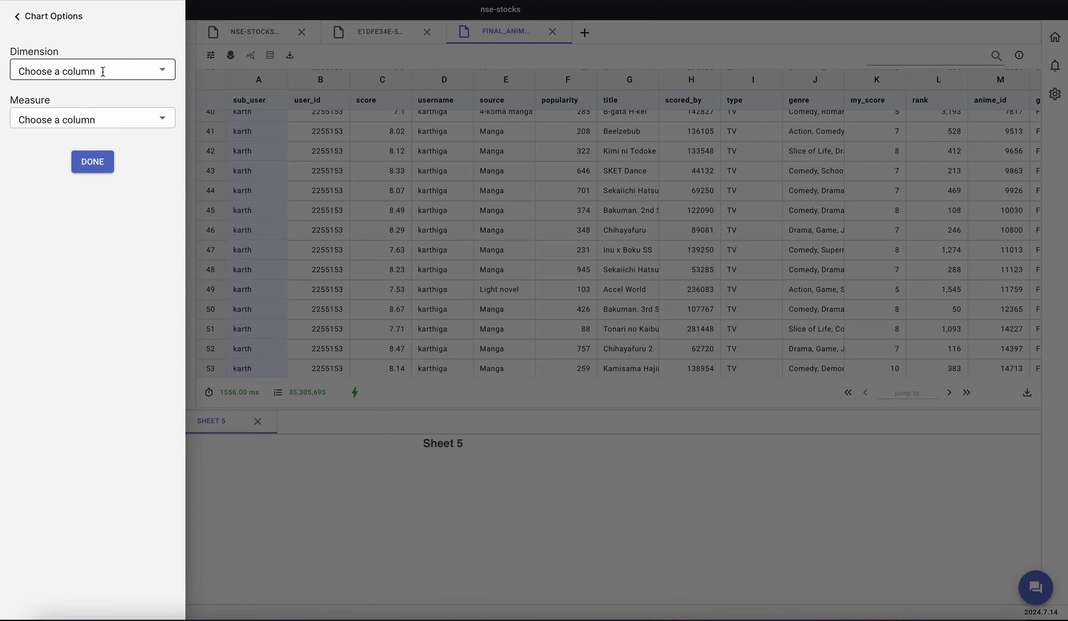
click(96, 77)
click(86, 93)
click(83, 119)
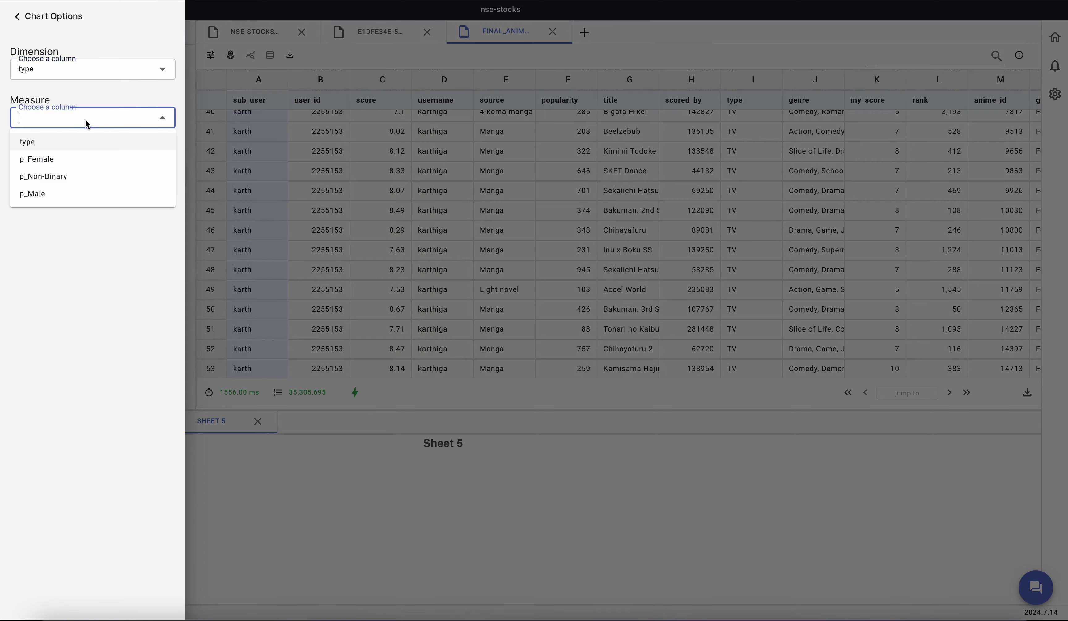
click(64, 193)
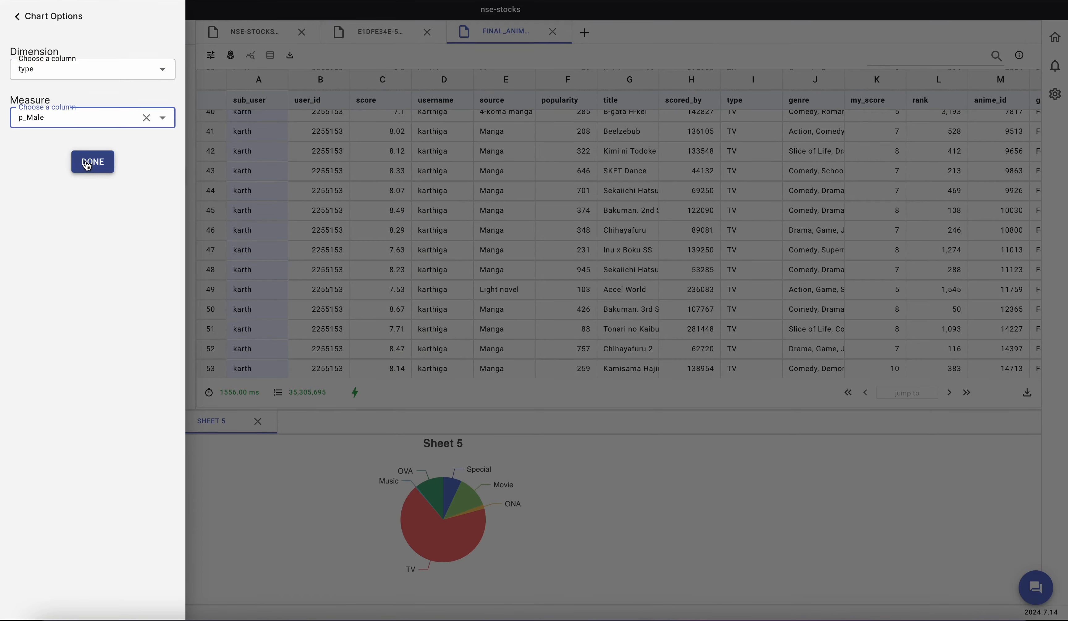
click(88, 163)
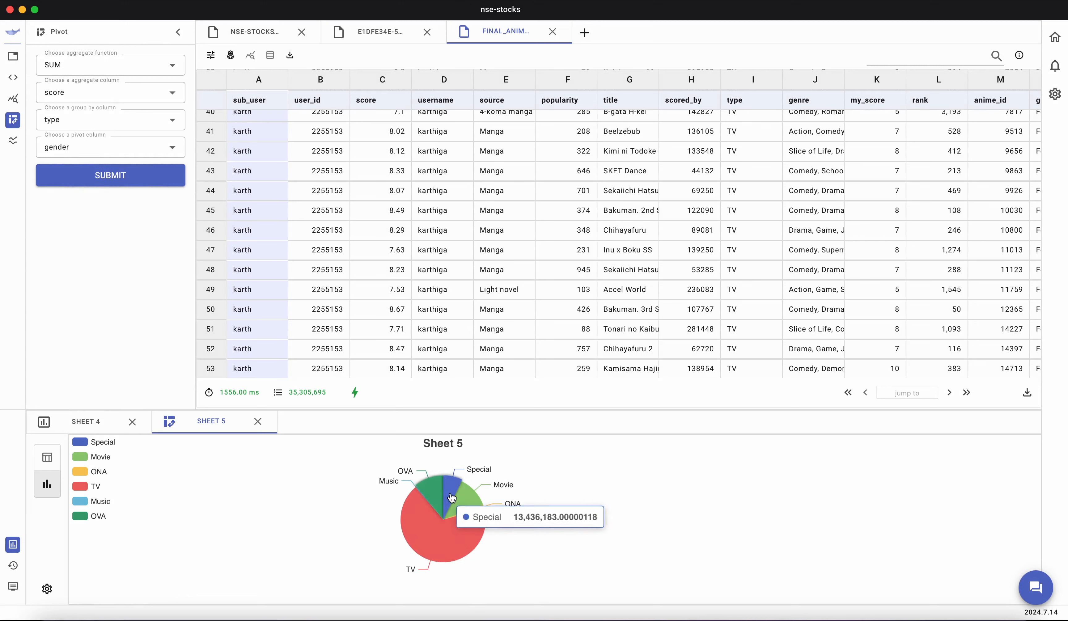
mouse_move(470, 531)
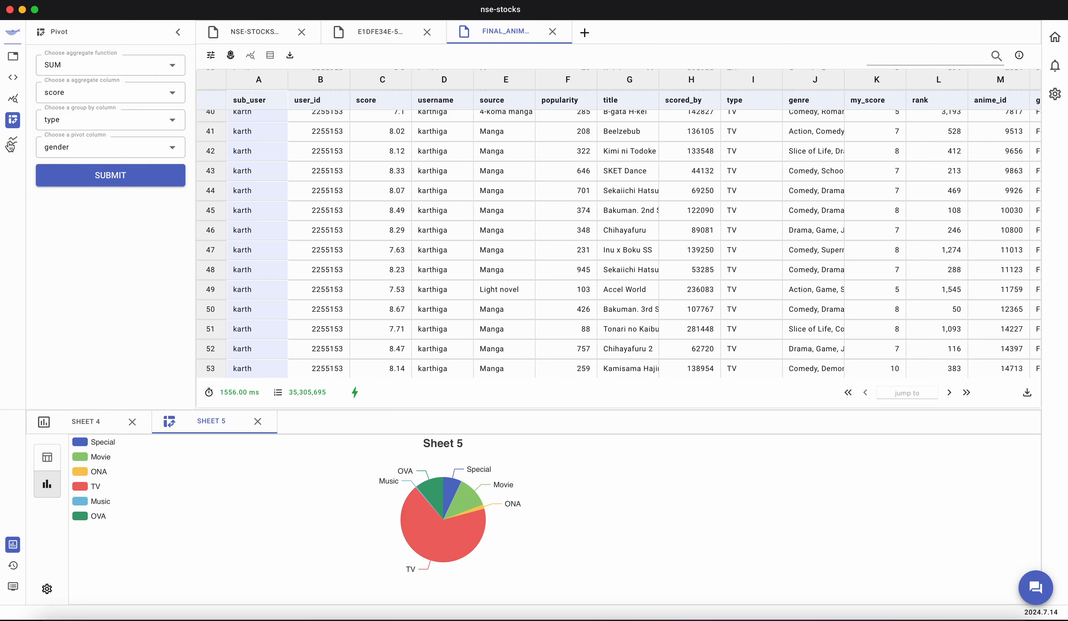
Step: Open the project history and examine the details of the oldest aggregation, the macro and the latest pivot
click(13, 569)
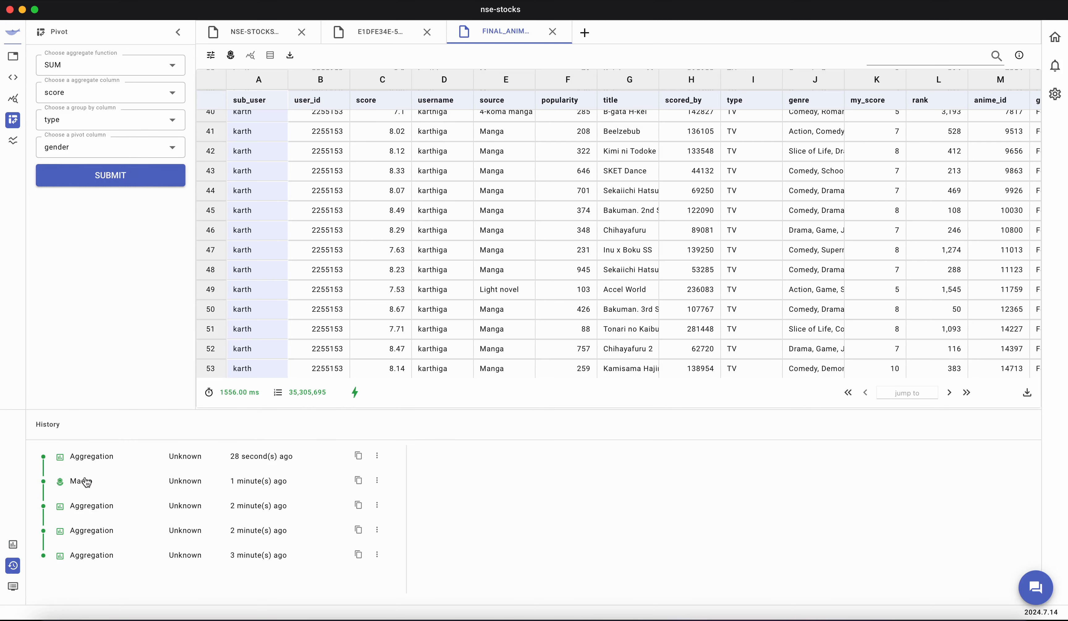
click(100, 560)
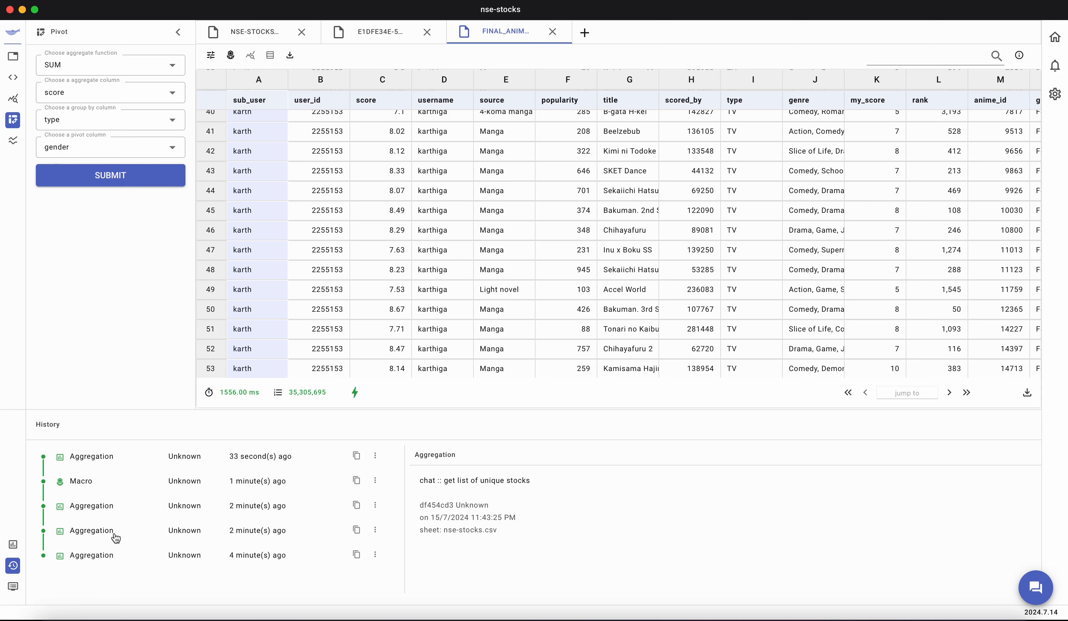
click(95, 489)
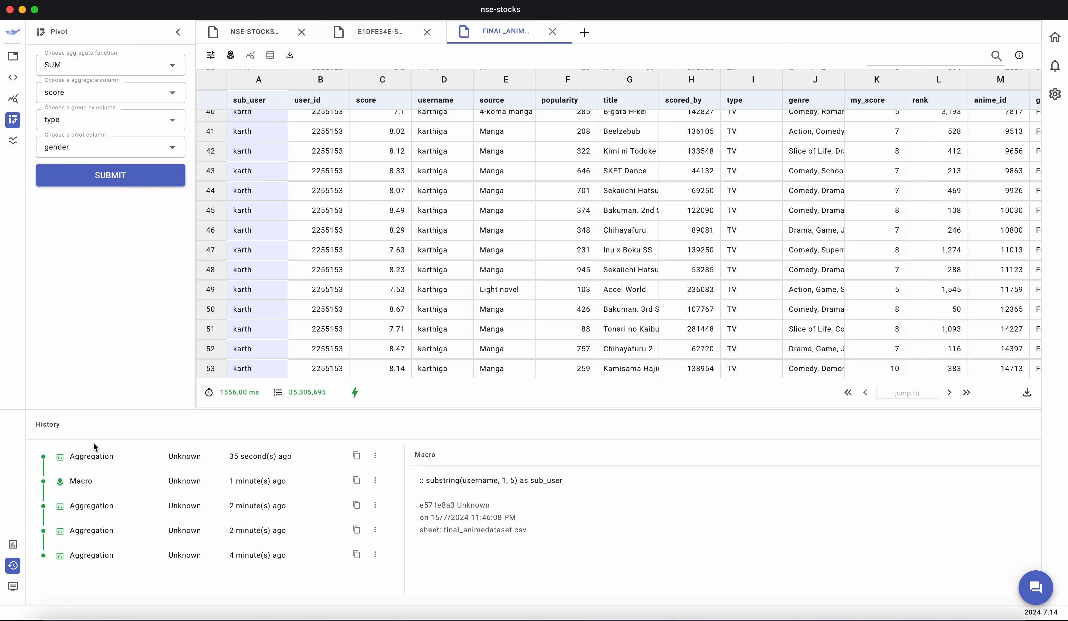
click(95, 459)
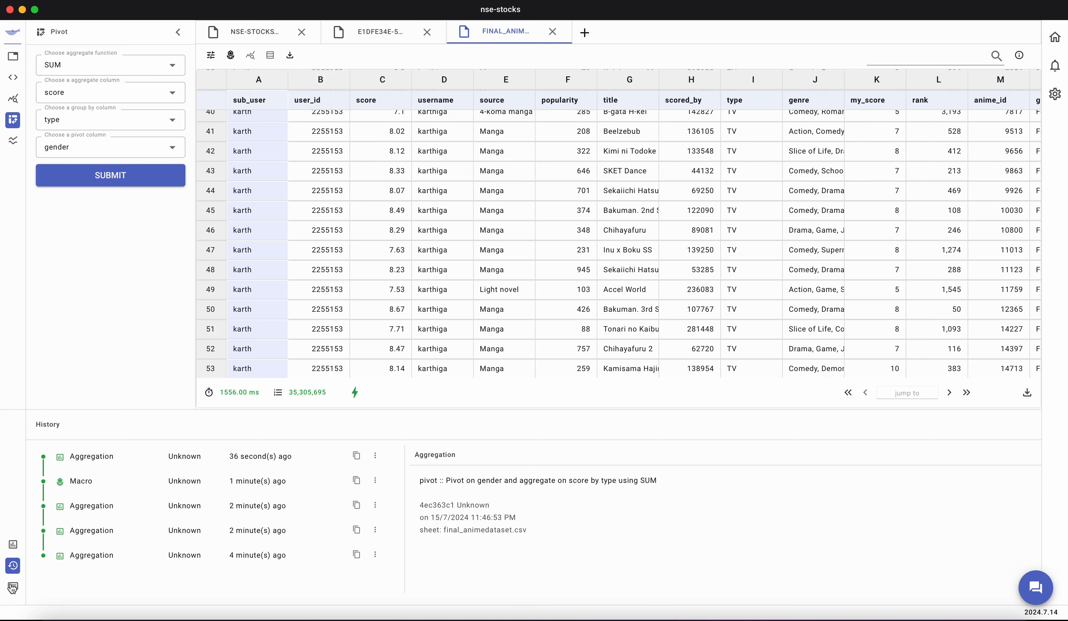
Step: Return to the pivot result among the analysis sheets, and leave the project for the home screen
click(12, 545)
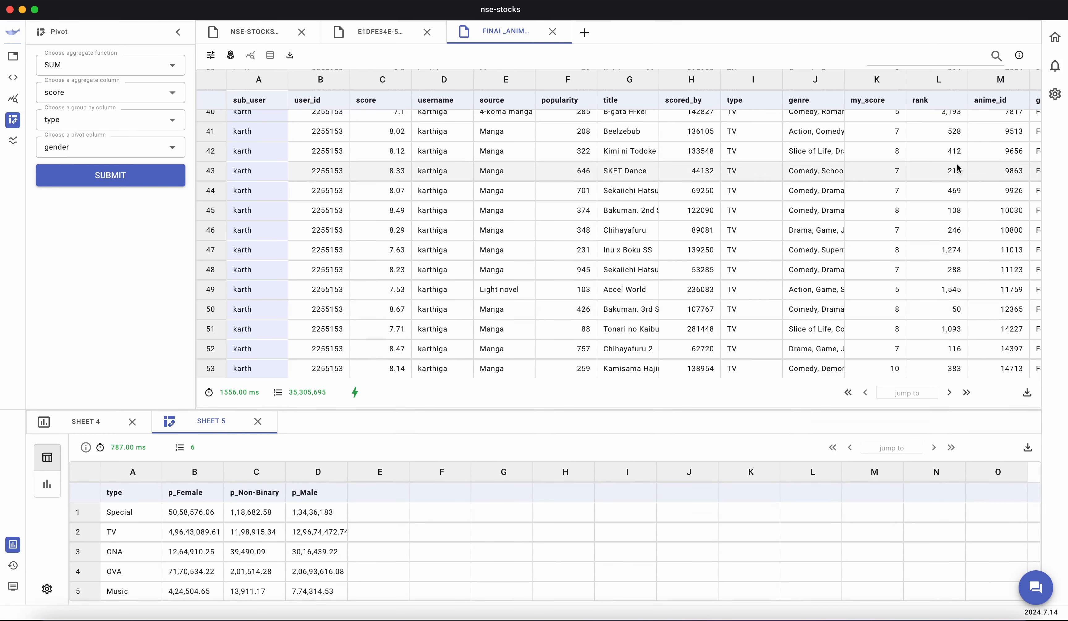
click(1056, 42)
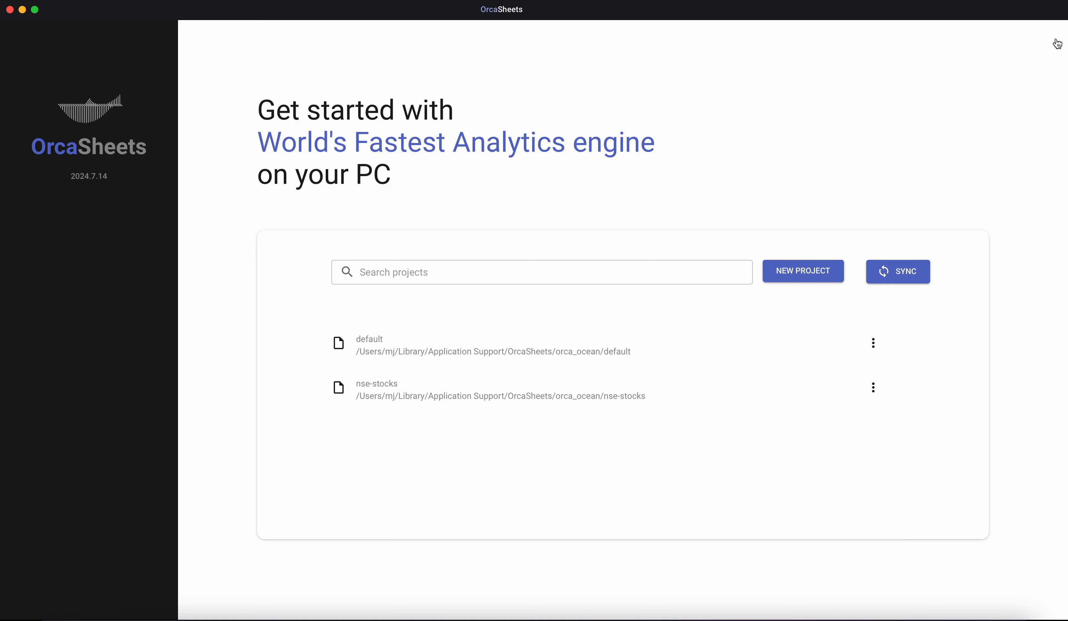